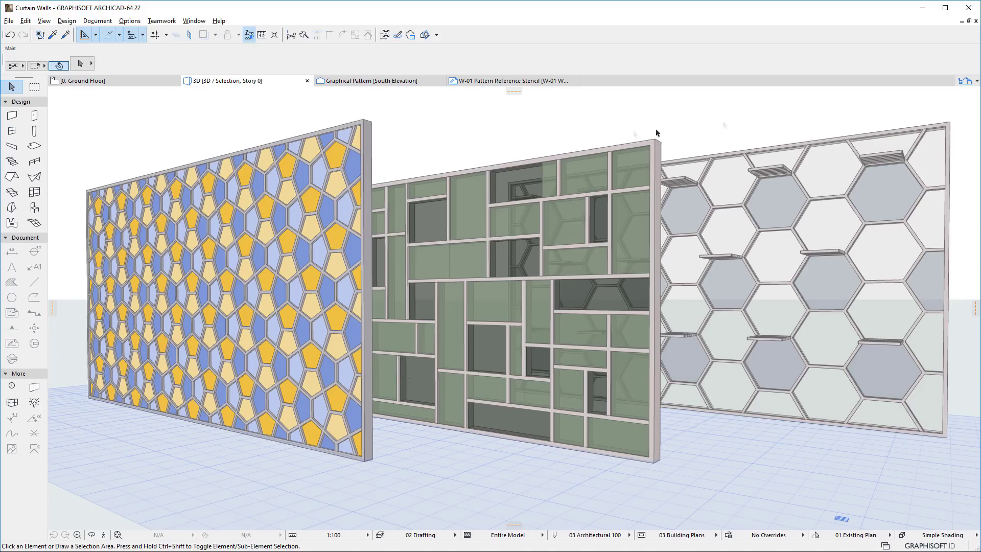
- Switch from the 3D window to the '0. Ground Floor' plan
left_click(139, 83)
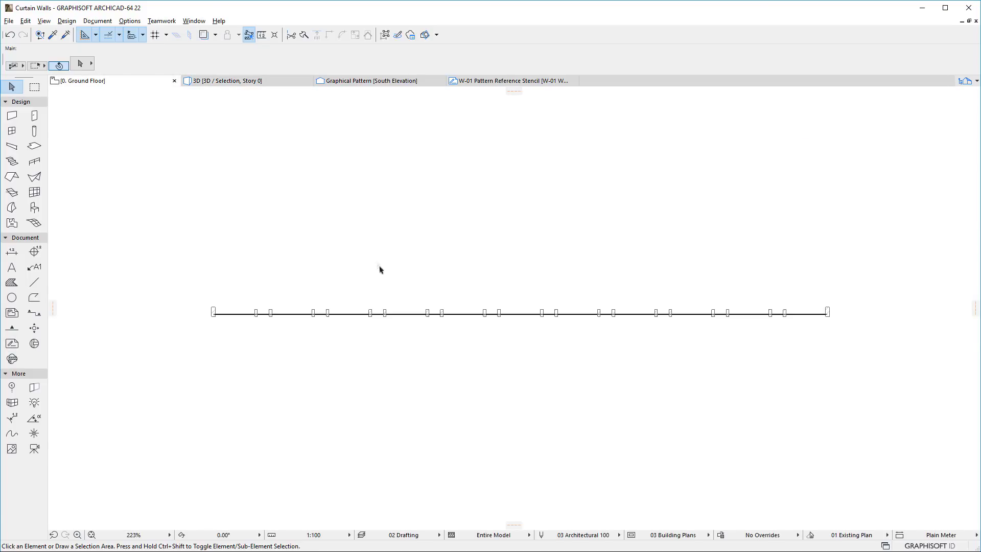
- Give the selected curtain wall the Empty scheme favorite in Curtain Wall Settings
left_click(398, 308)
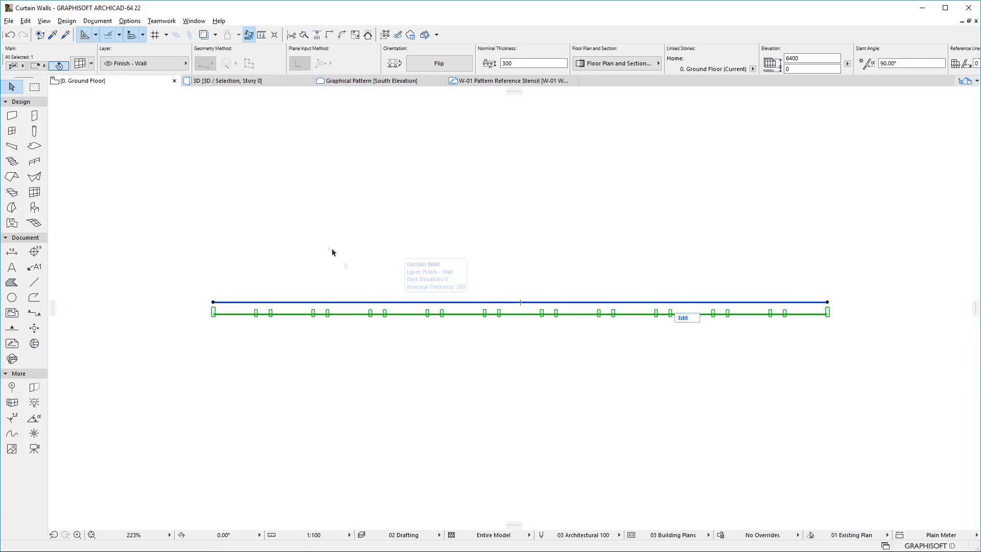
left_click(80, 64)
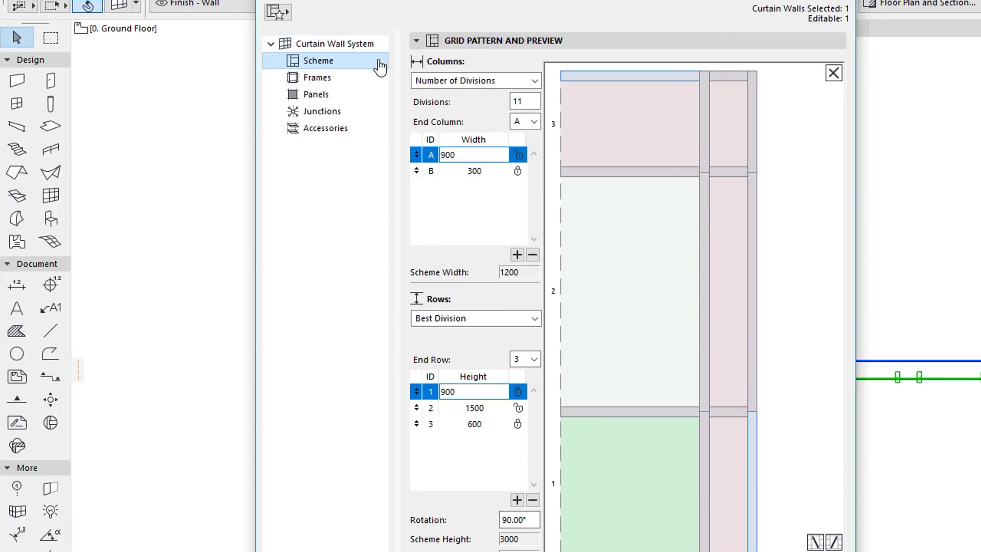
left_click(288, 12)
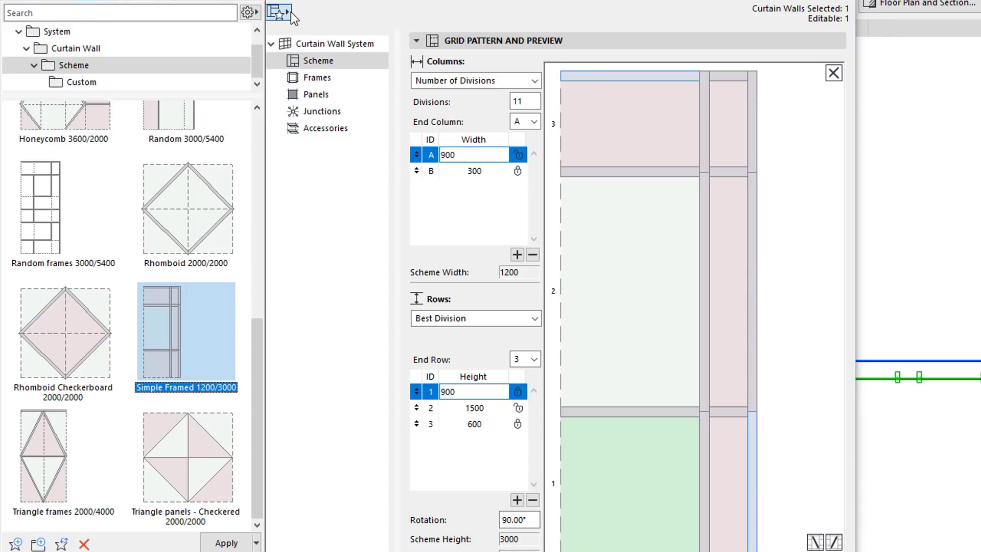
scroll(165, 195, "up", 2)
scroll(161, 194, "up", 3)
left_click(76, 222)
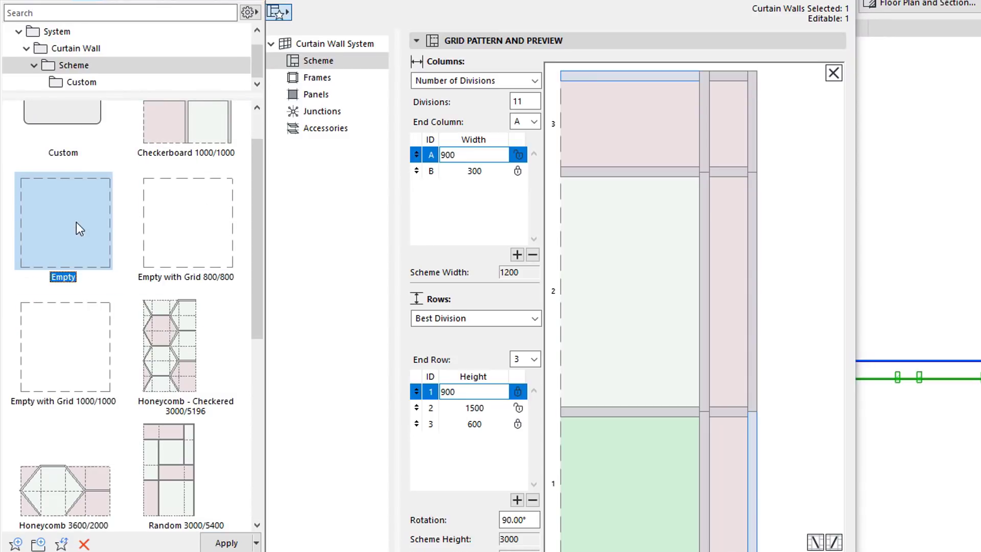
left_click(221, 544)
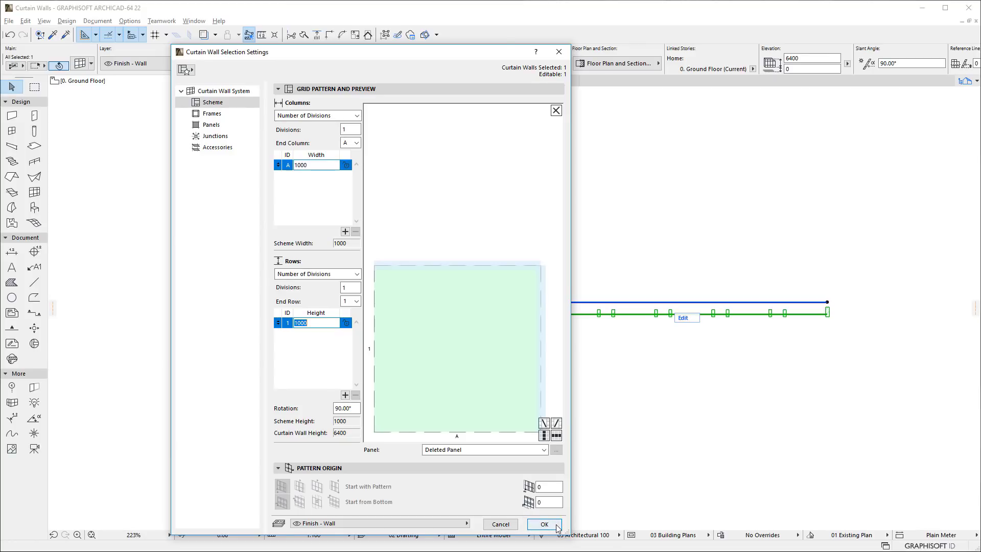
left_click(542, 526)
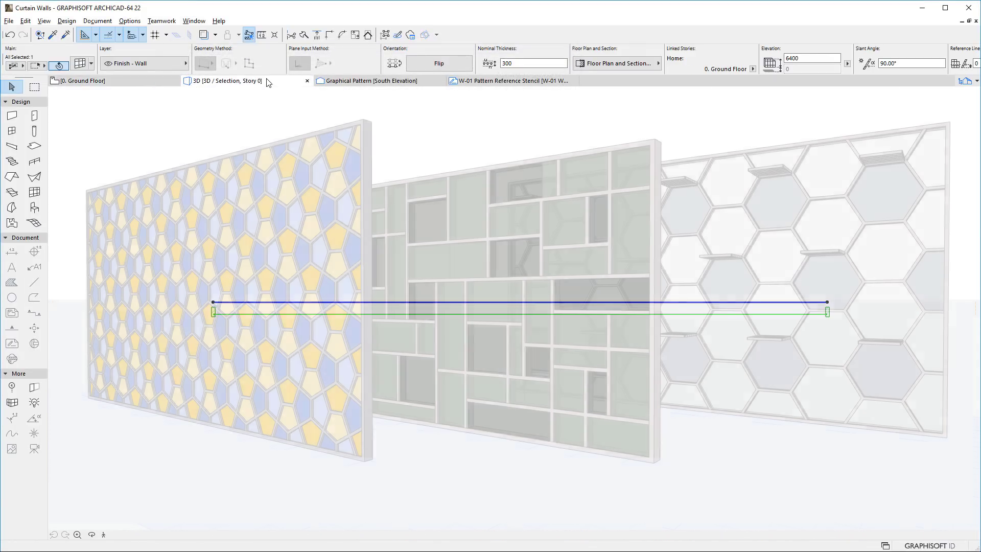
- Open the Graphical Pattern Creation view from the 3D tab's Recent Related Views
left_click(265, 82)
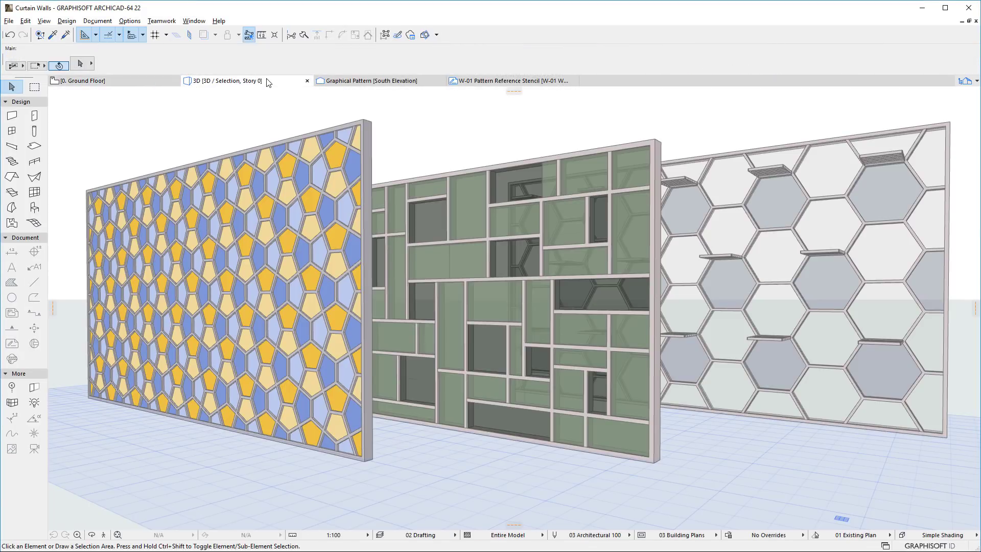
right_click(268, 82)
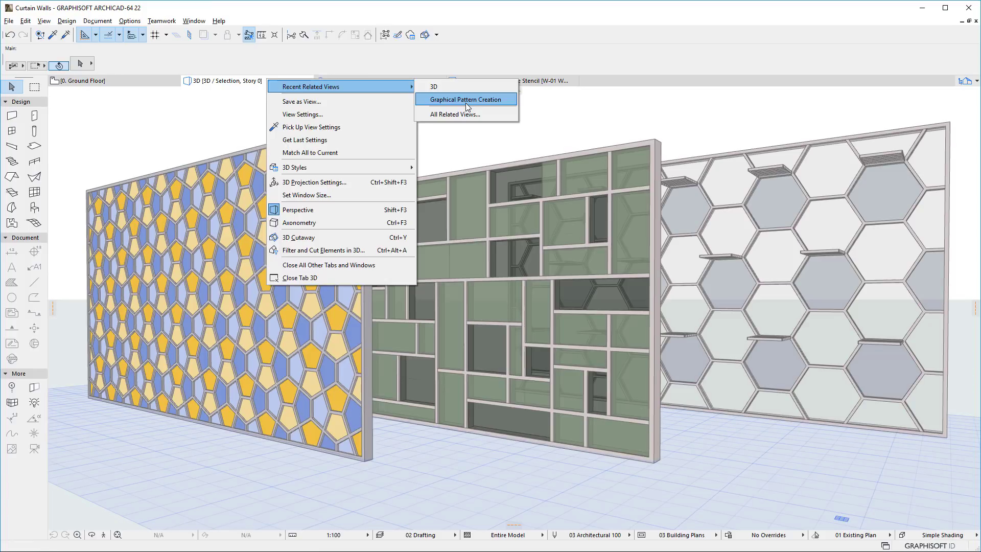
left_click(466, 103)
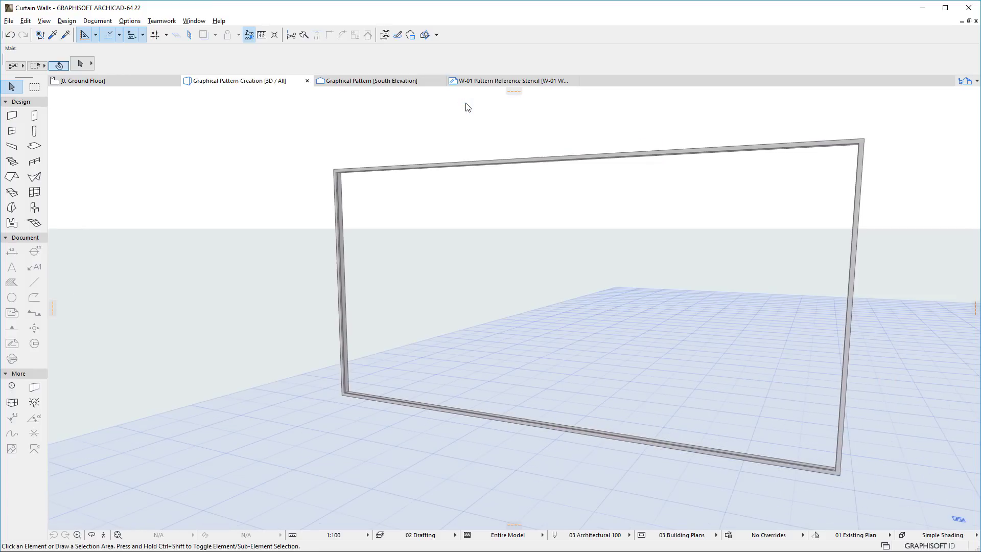
- Apply the Empty with Grid 800/800 favorite to the curtain wall, then deselect it
left_click(346, 175)
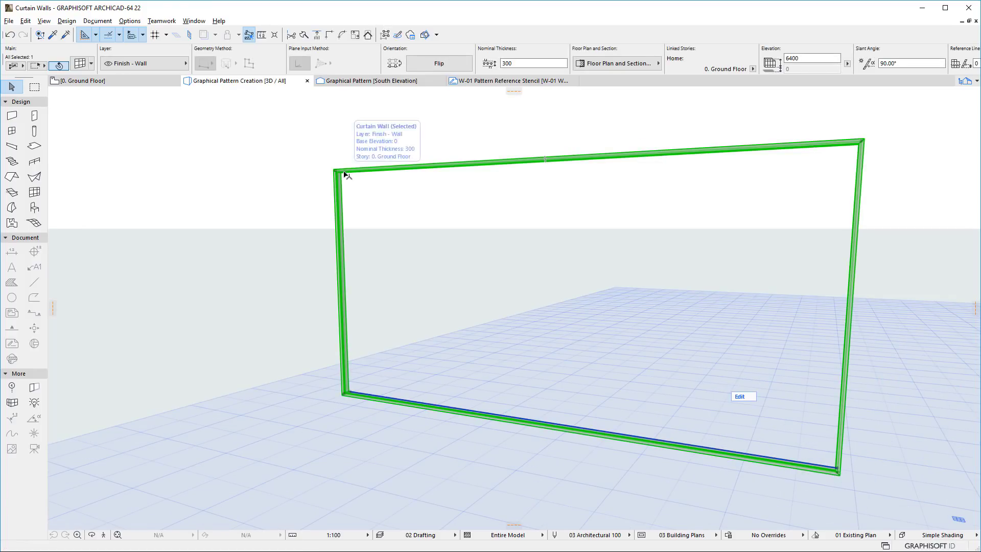
left_click(79, 64)
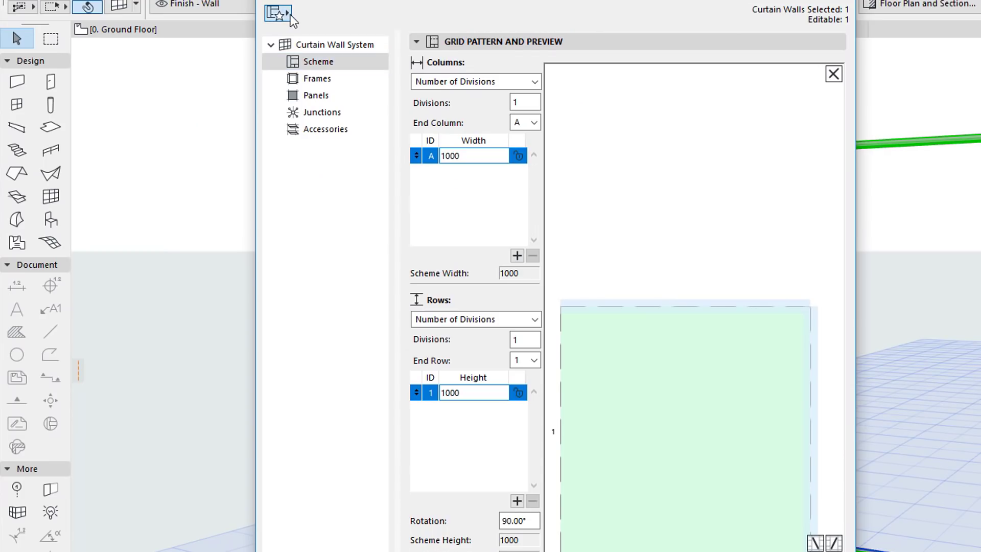
left_click(290, 17)
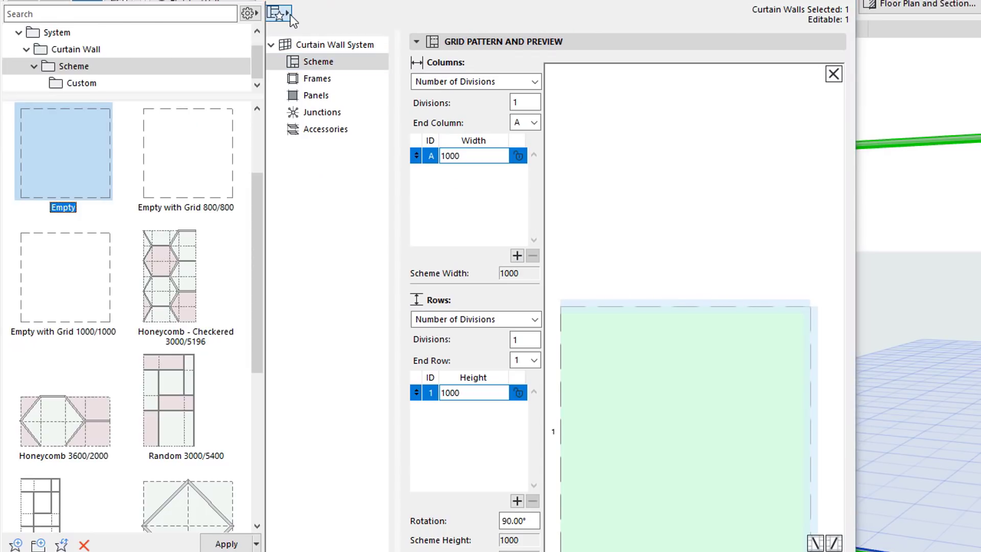
left_click(204, 158)
left_click(227, 545)
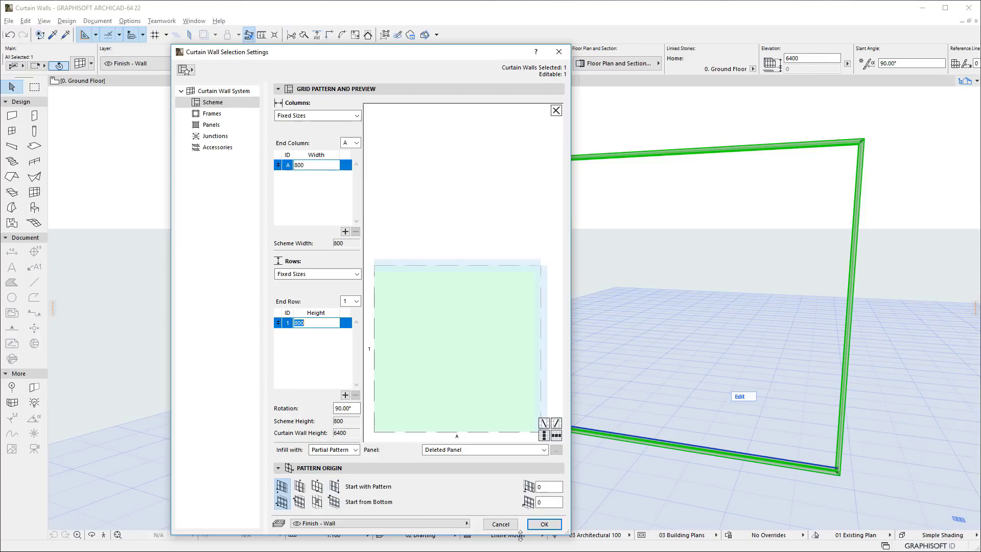
left_click(543, 524)
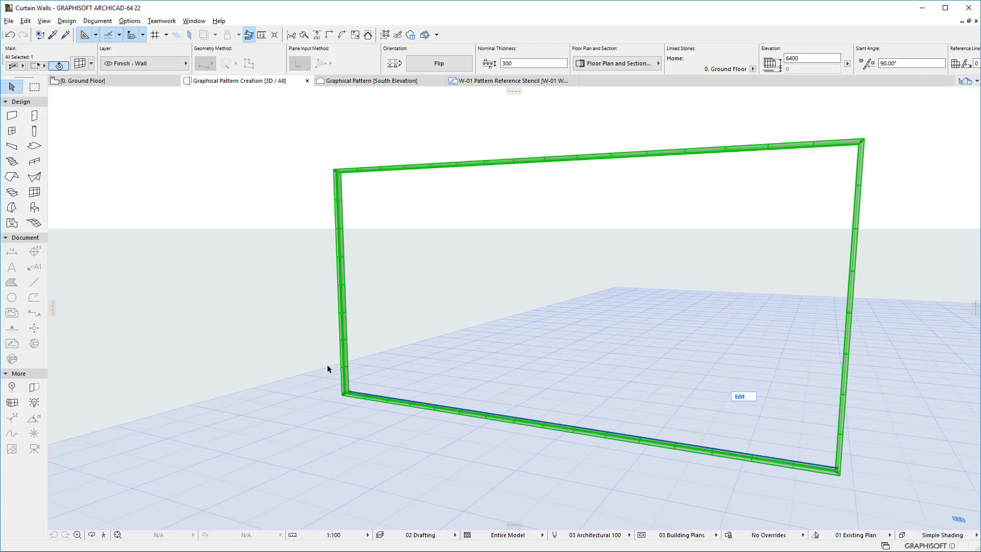
key("Escape")
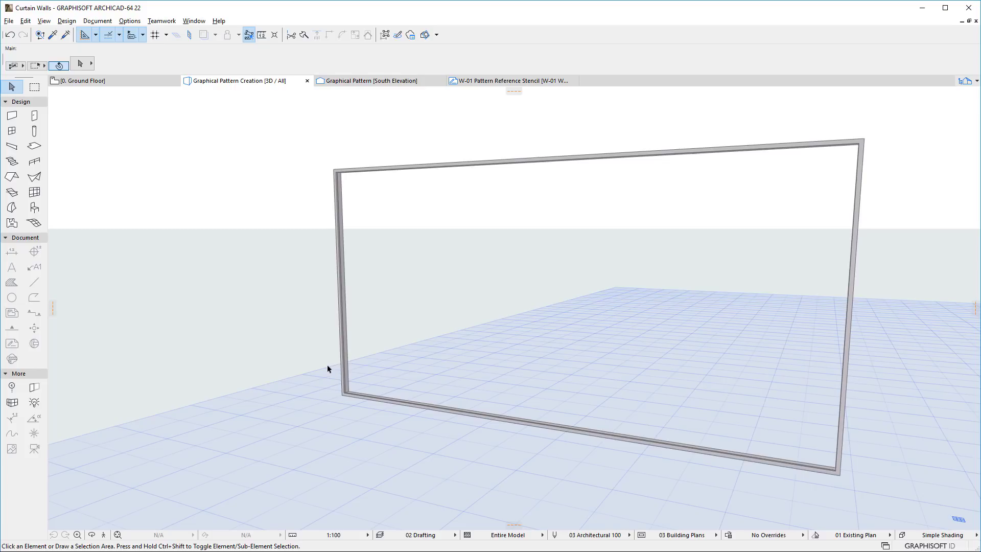
- In the Graphical Pattern [South Elevation] view, enter Edit mode on the curtain wall
left_click(424, 84)
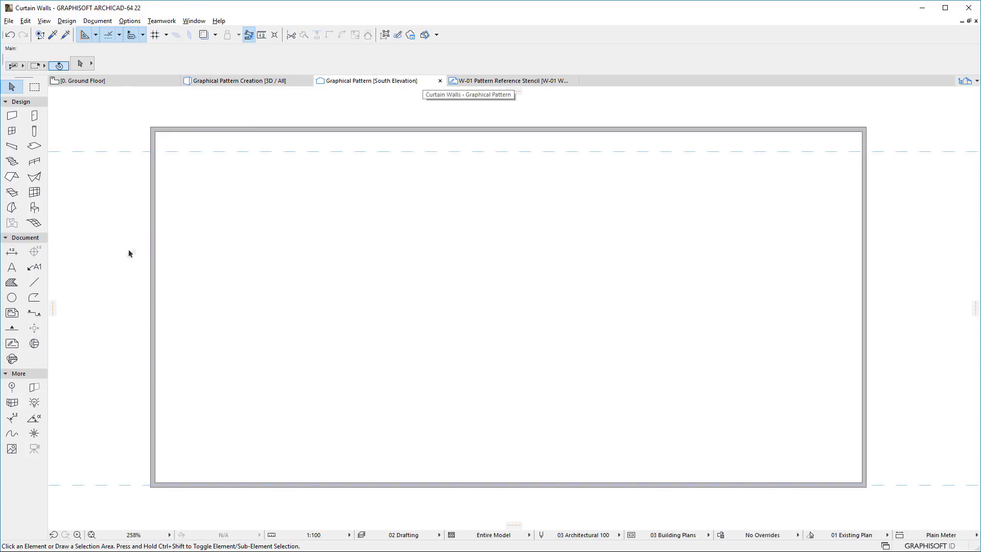
left_click(152, 259)
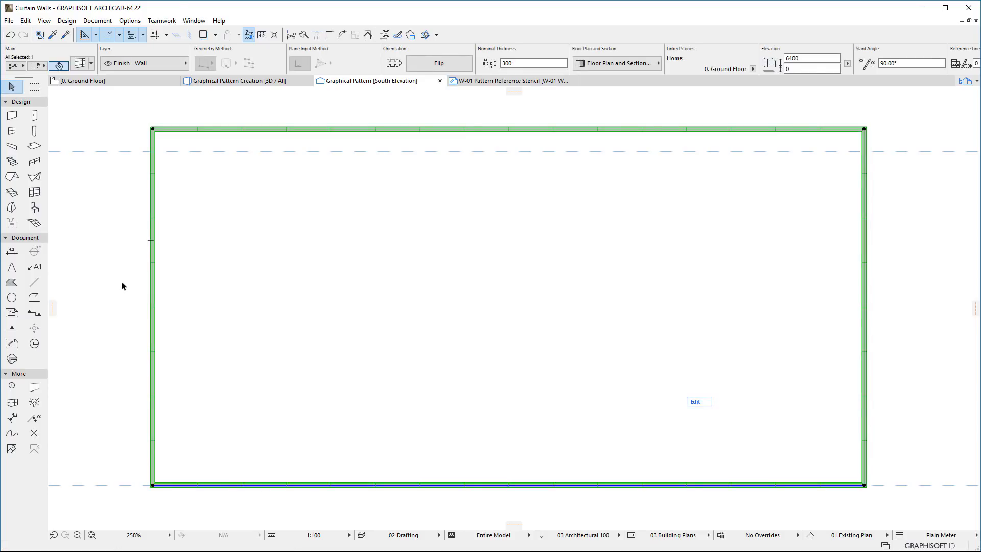
left_click(698, 402)
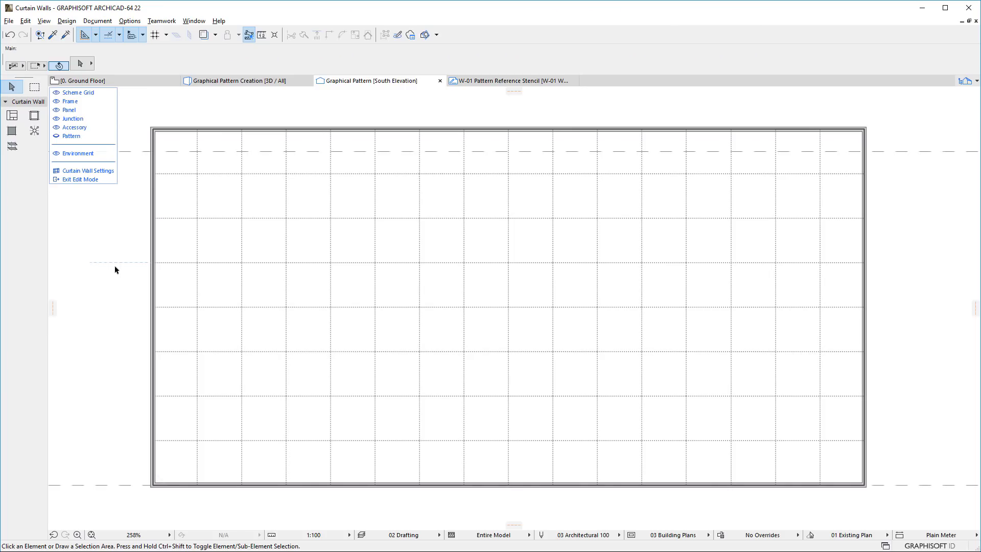
- Show the W-01 Worksheet as a trace reference from the Navigator
left_click(965, 82)
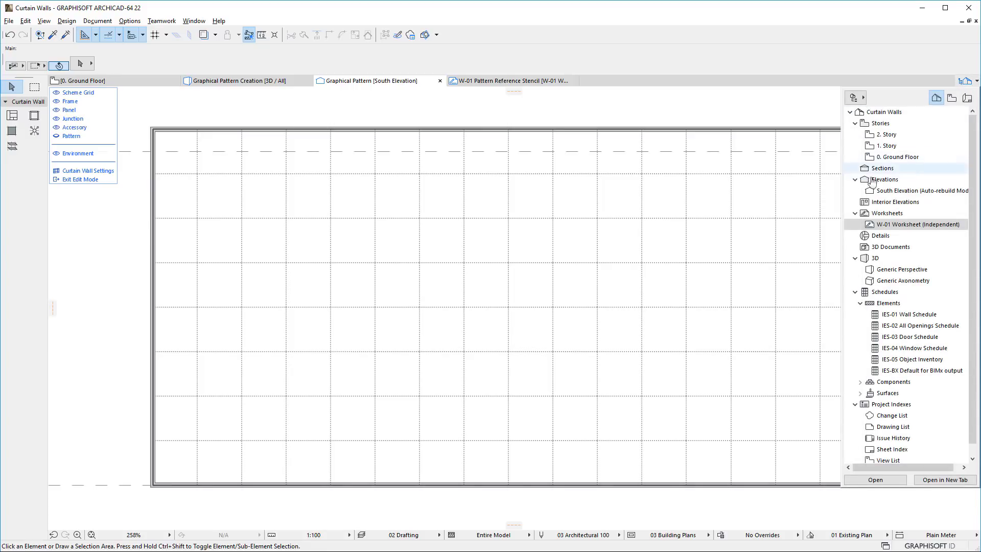
right_click(850, 226)
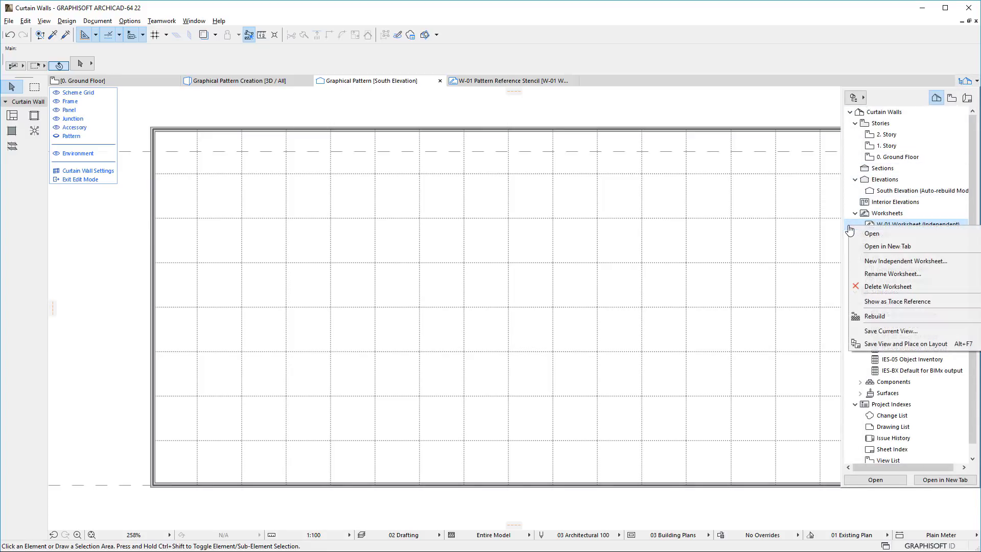
left_click(940, 300)
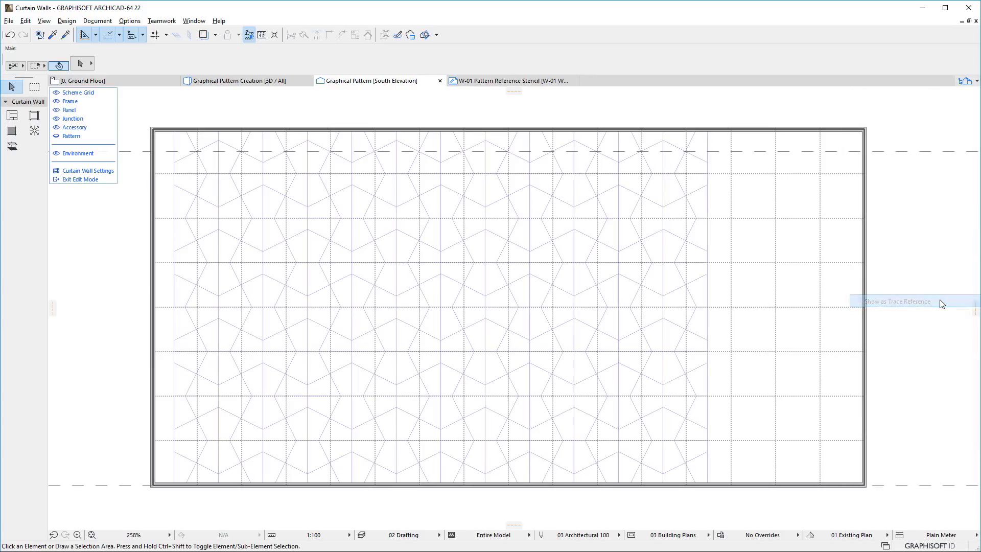
scroll(391, 421, "up", 3)
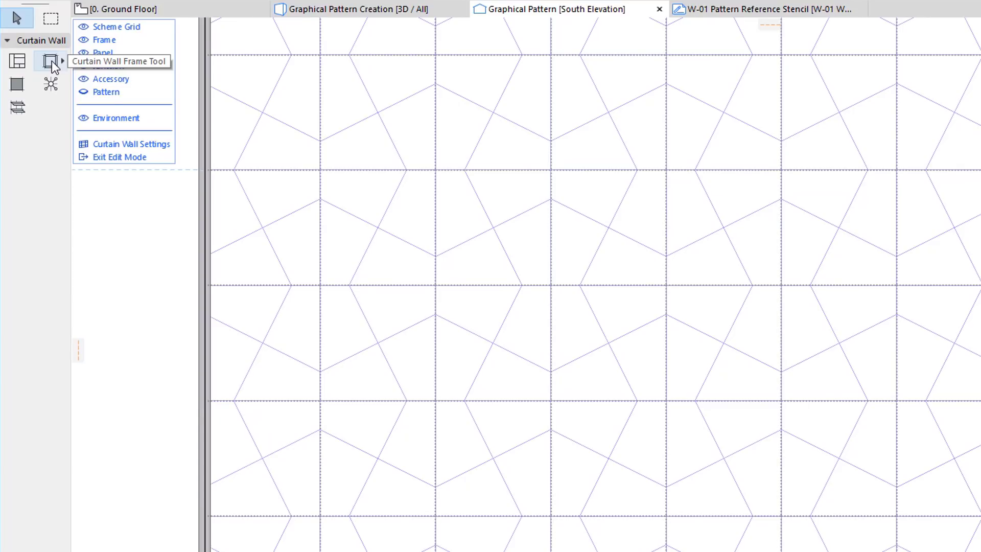
- Draw a four-segment zigzag frame along the pattern's pentagon edges
left_click(51, 61)
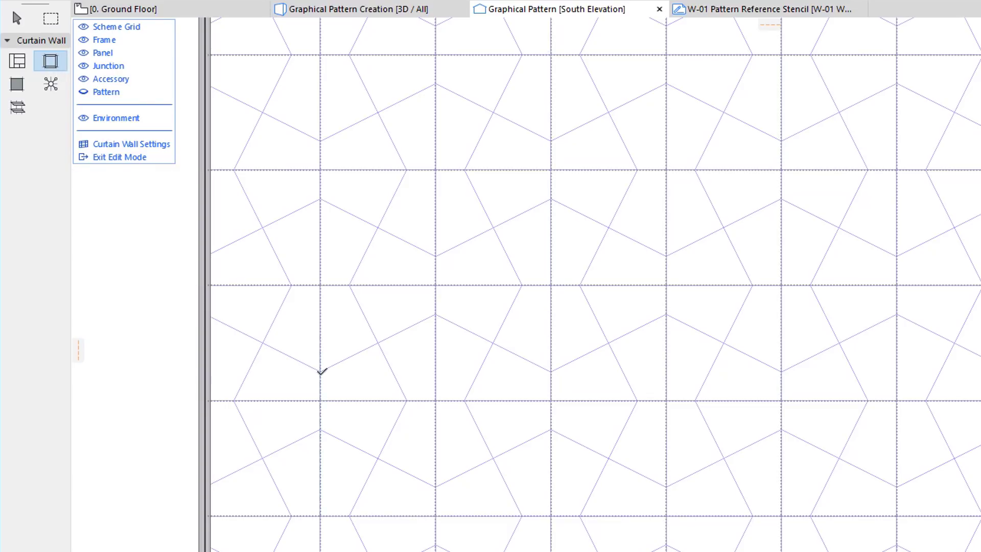
left_click(322, 372)
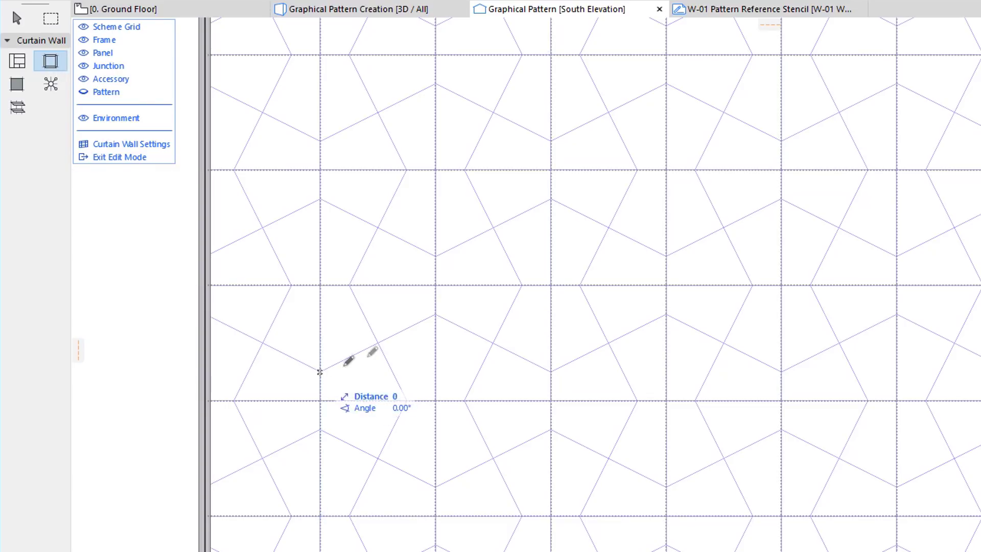
left_click(436, 311)
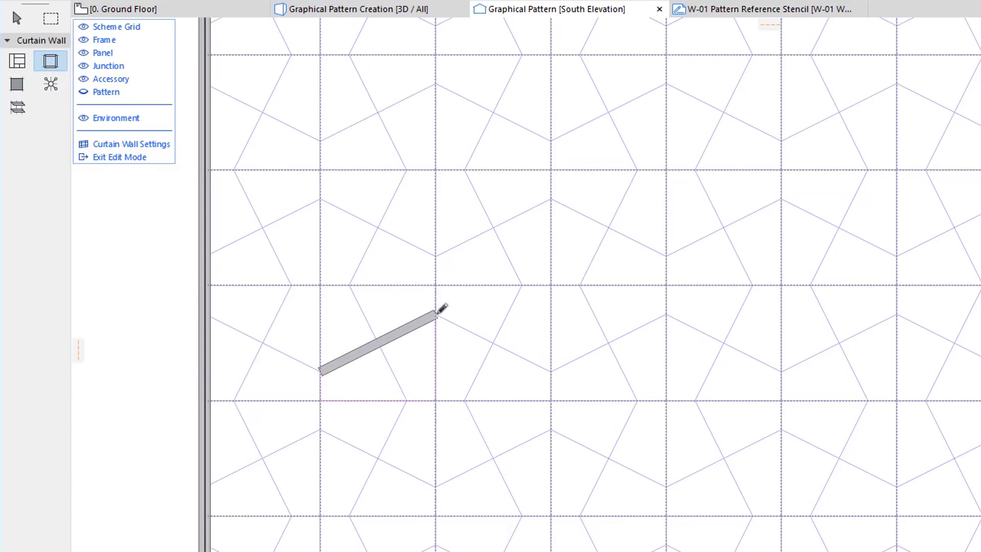
left_click(551, 372)
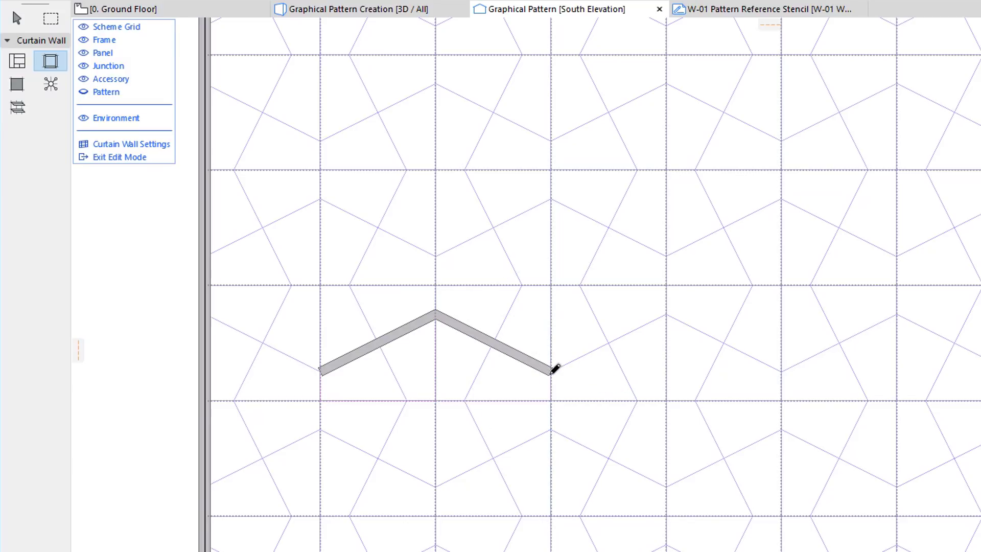
left_click(666, 312)
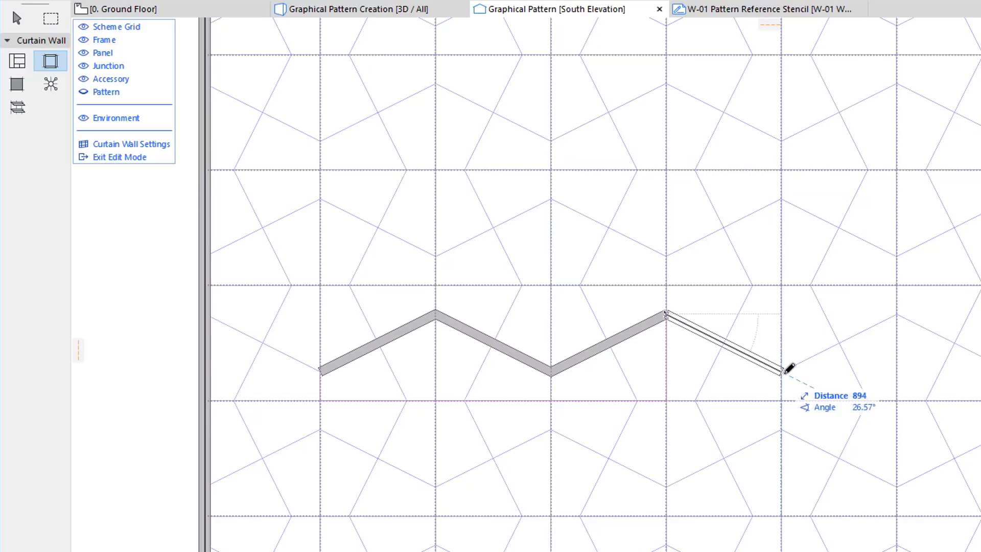
double_click(782, 372)
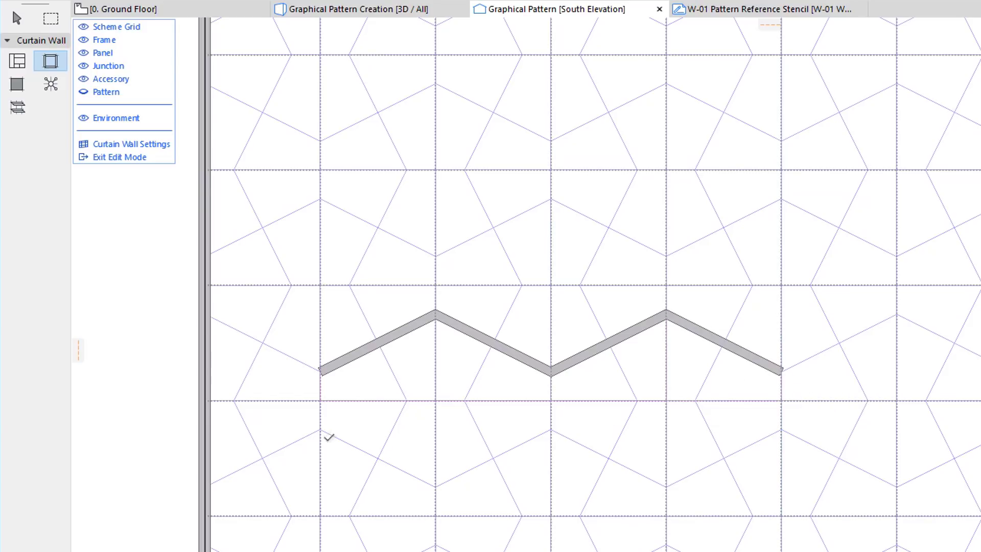
- Add diagonal and vertical frames linking the pentagons to the wall's bottom edge
left_click(319, 430)
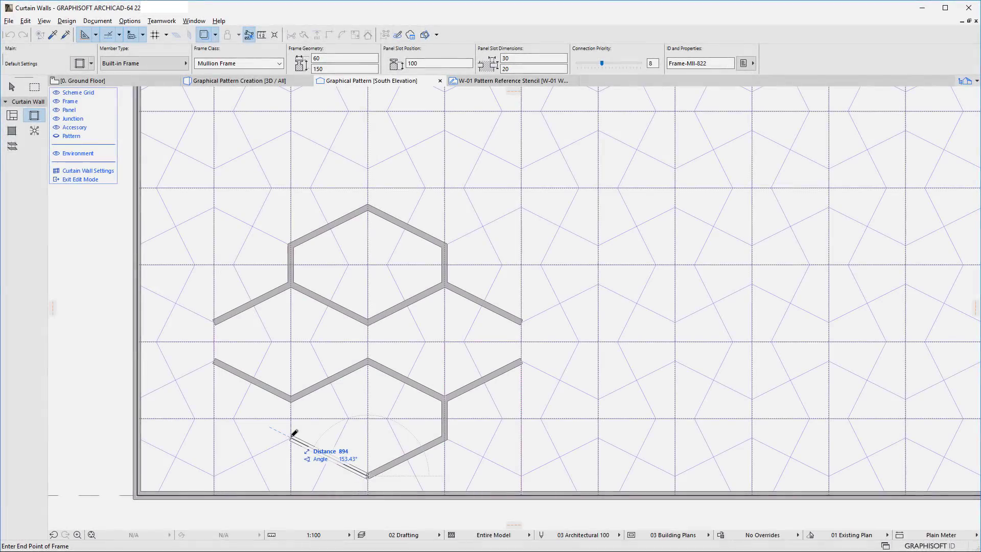
left_click(291, 436)
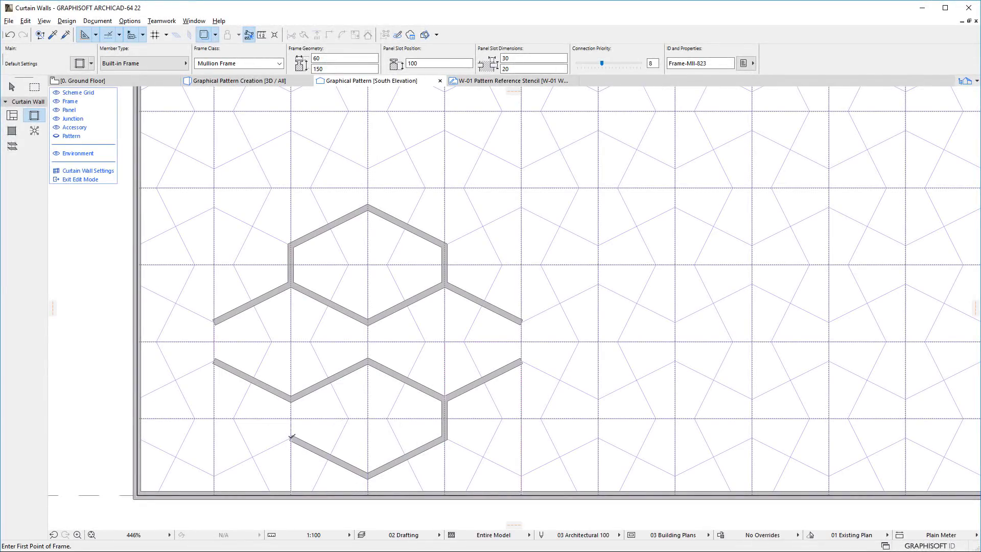
left_click(293, 398)
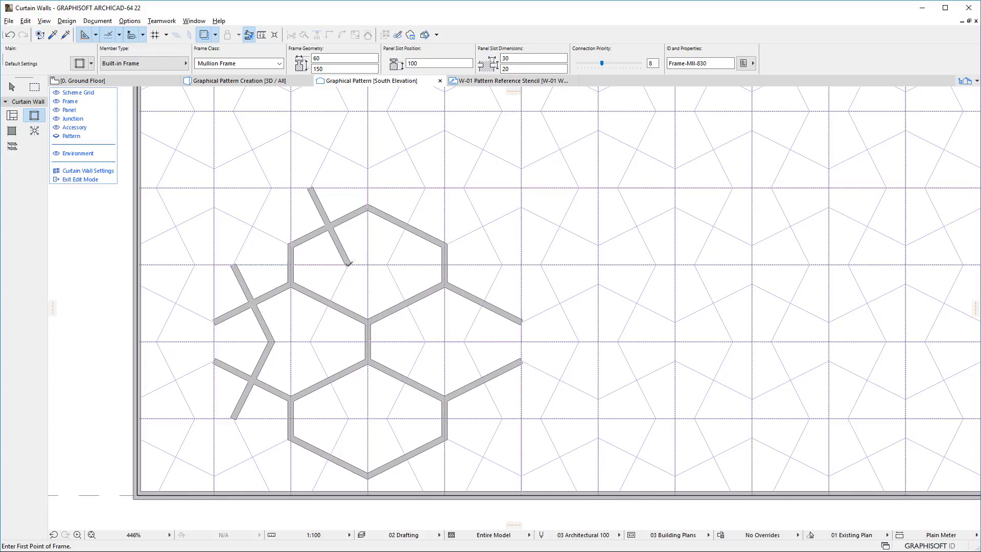
left_click(310, 338)
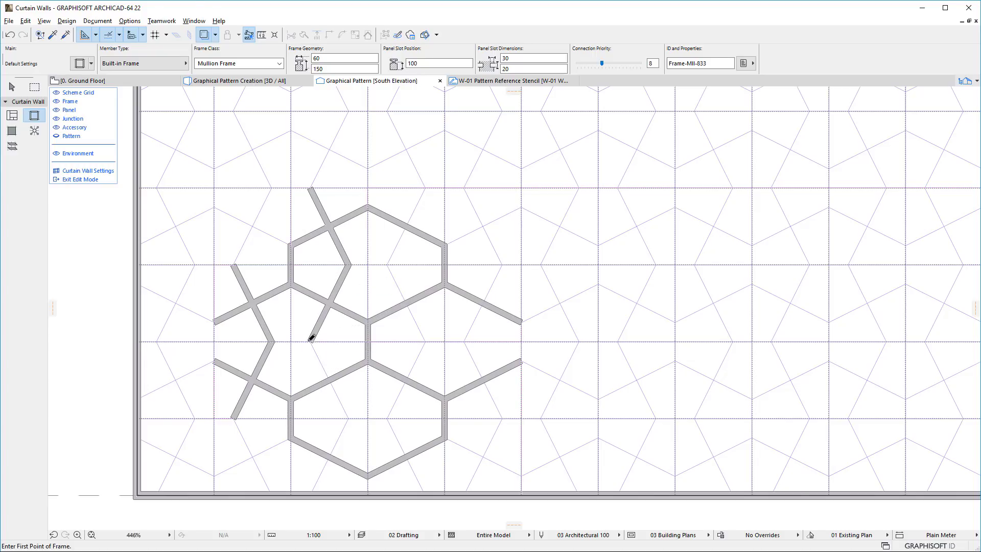
left_click(347, 417)
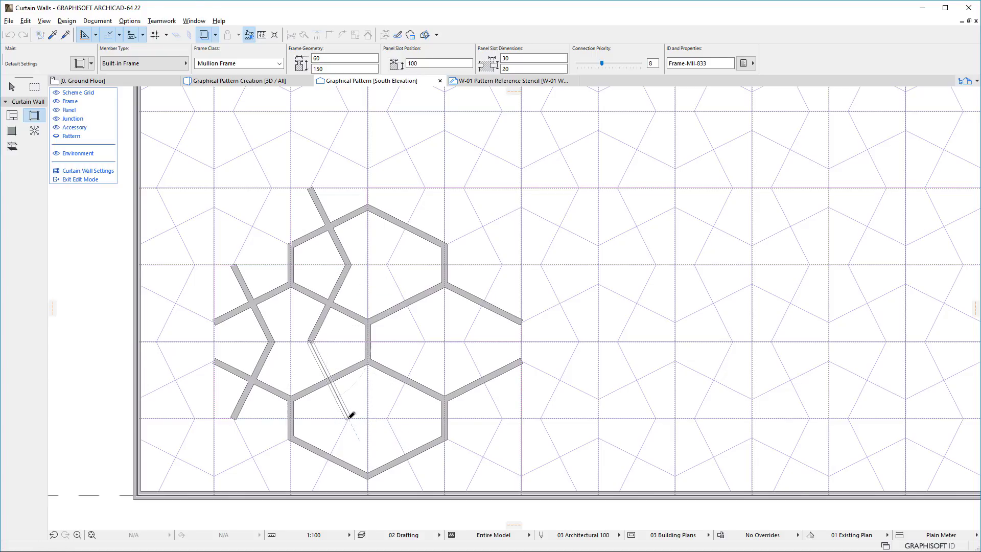
left_click(313, 490)
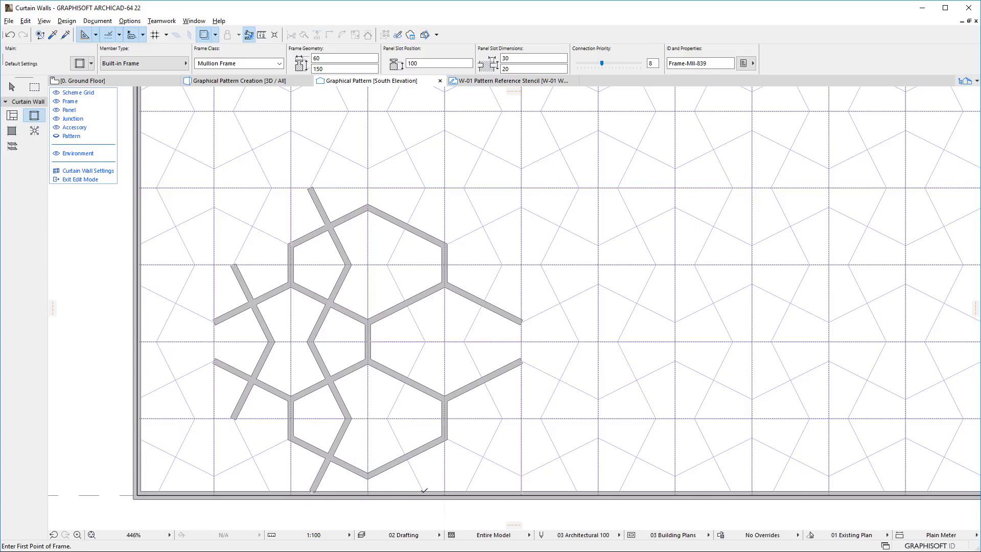
left_click(424, 490)
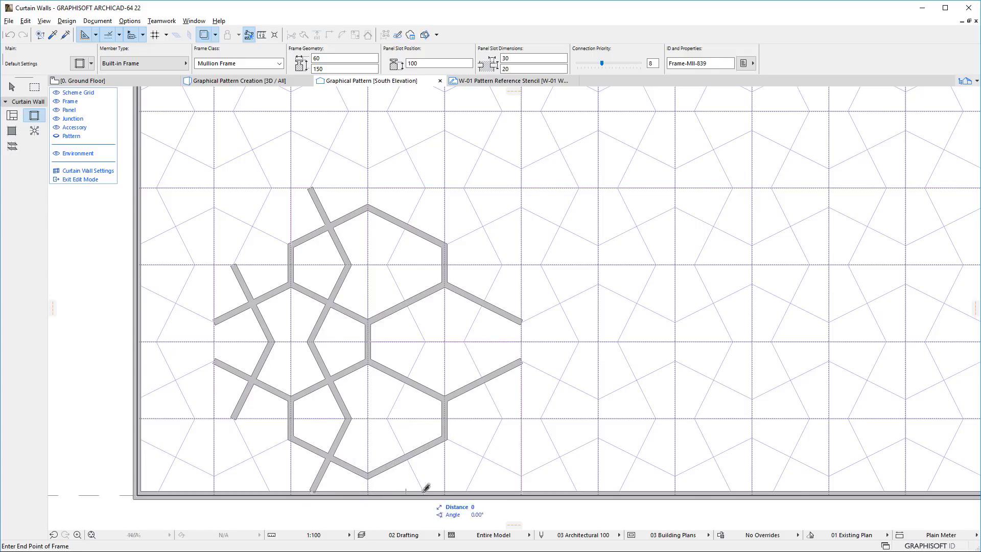
left_click(389, 414)
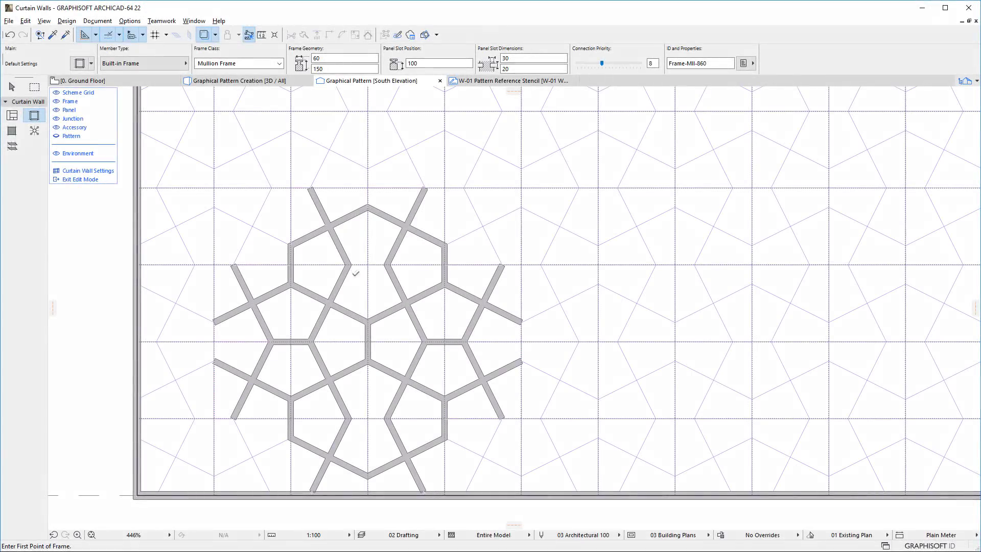
- Close the upper and lower pentagons with short horizontal frames
left_click(349, 264)
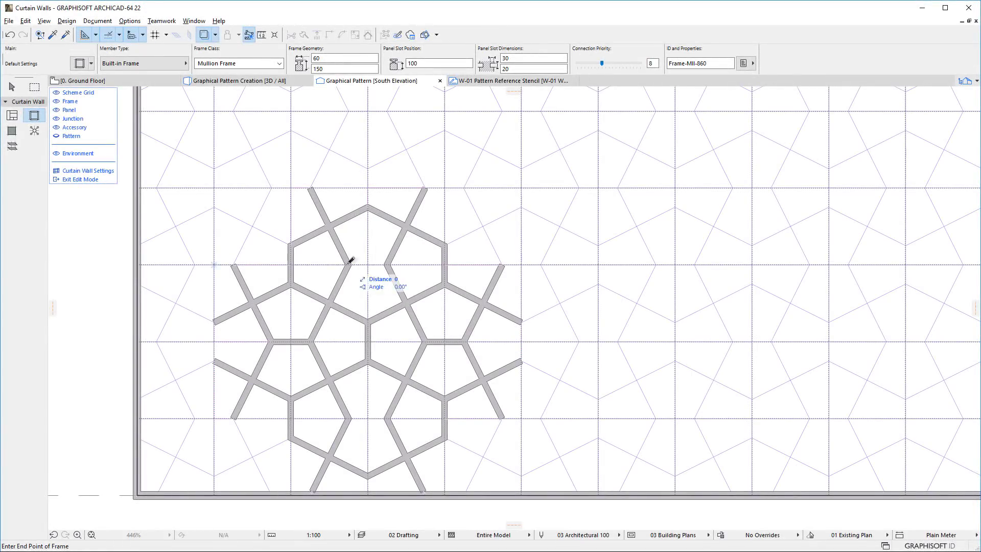
left_click(388, 263)
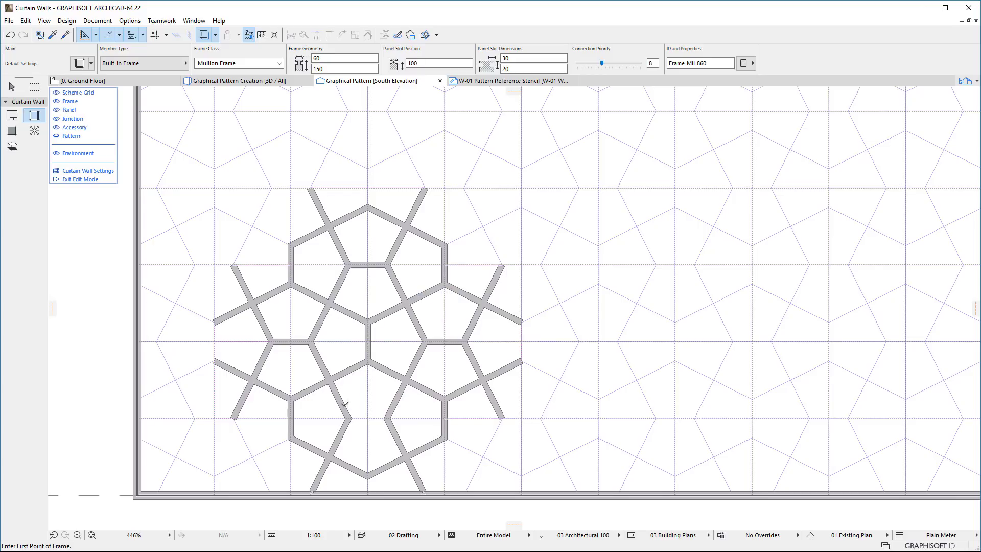
left_click(347, 418)
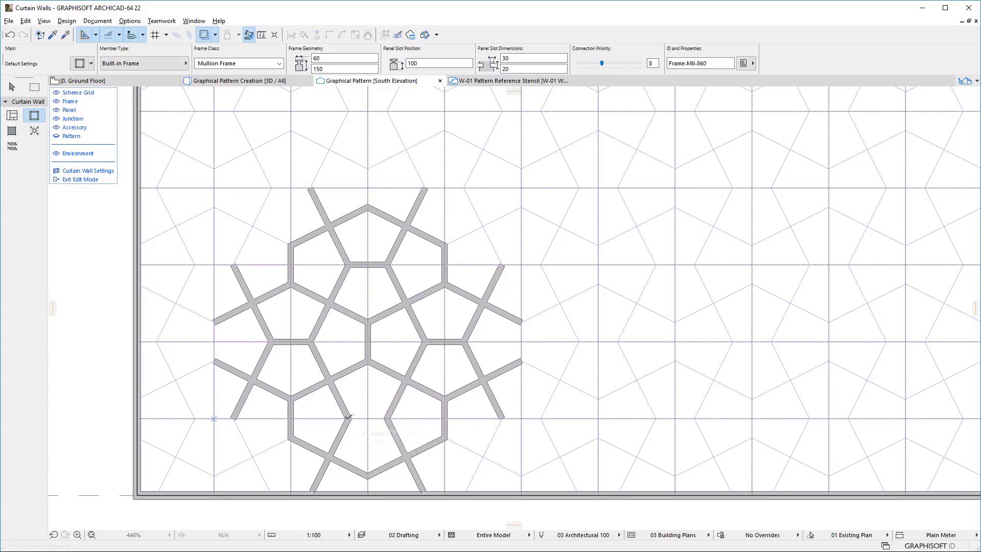
left_click(388, 417)
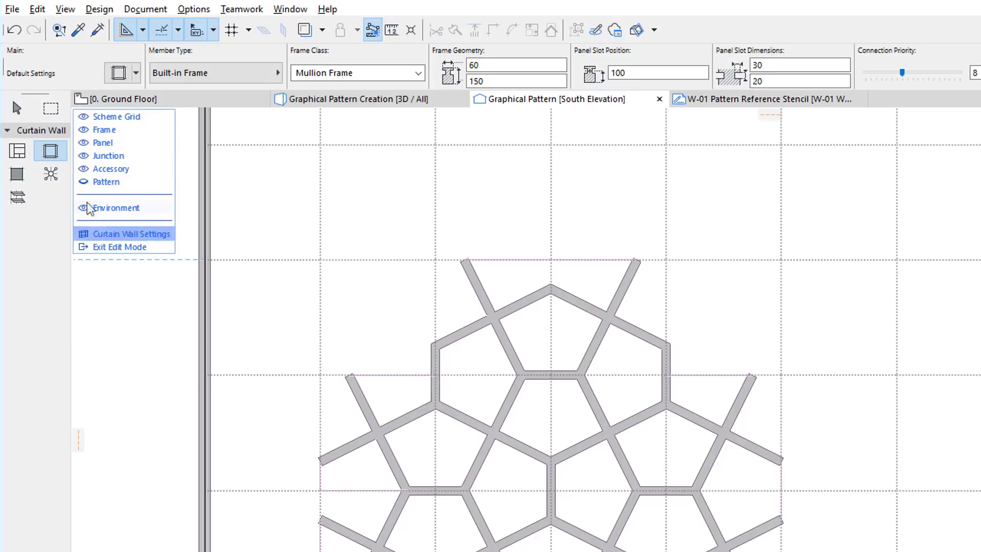
- Fill the left, lower-right and upper-right pentagon cells with Mid Blue Panel
left_click(20, 176)
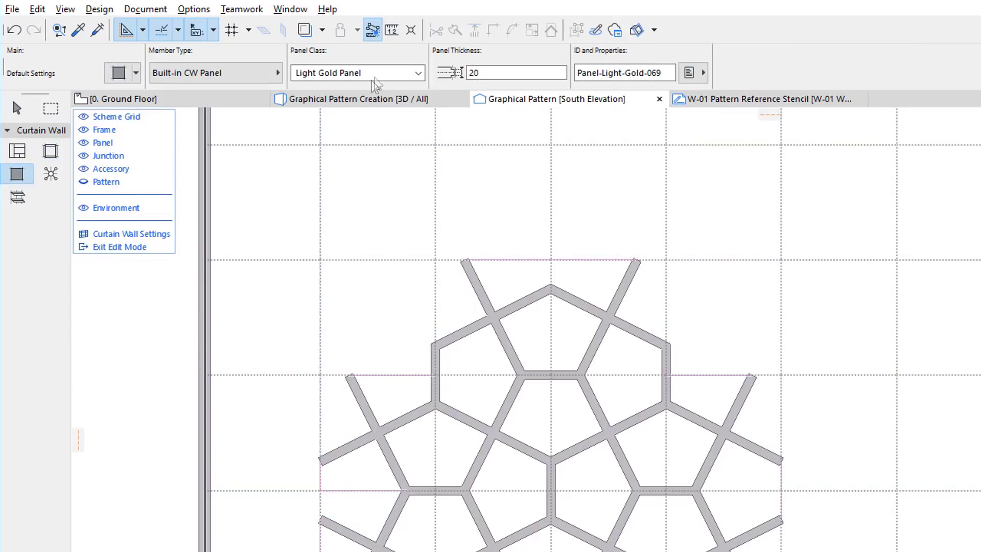
left_click(376, 79)
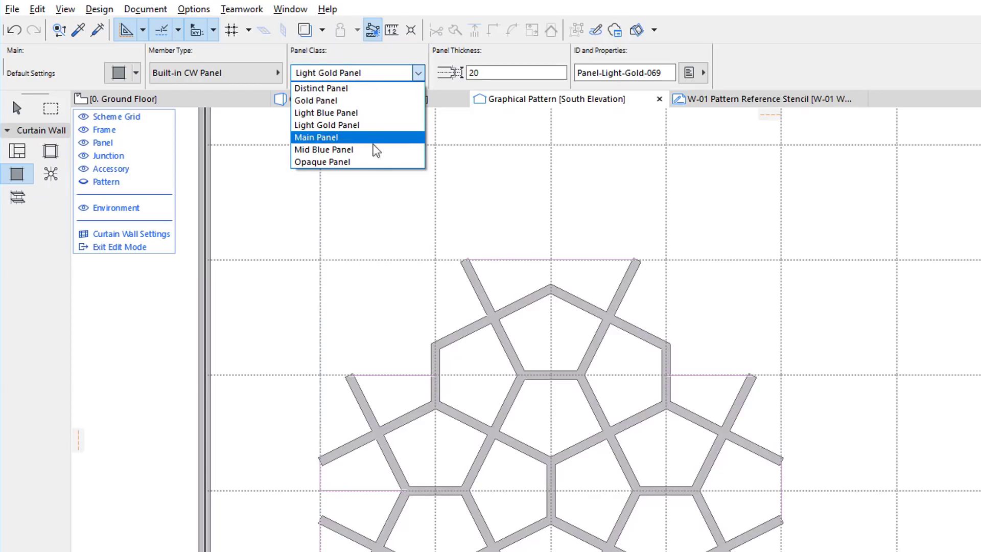
left_click(376, 151)
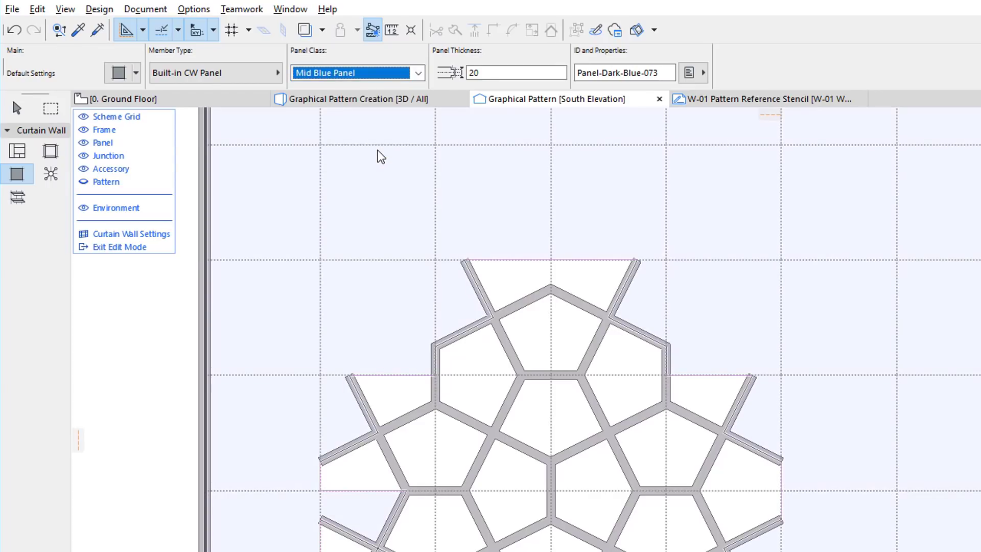
left_click(354, 354)
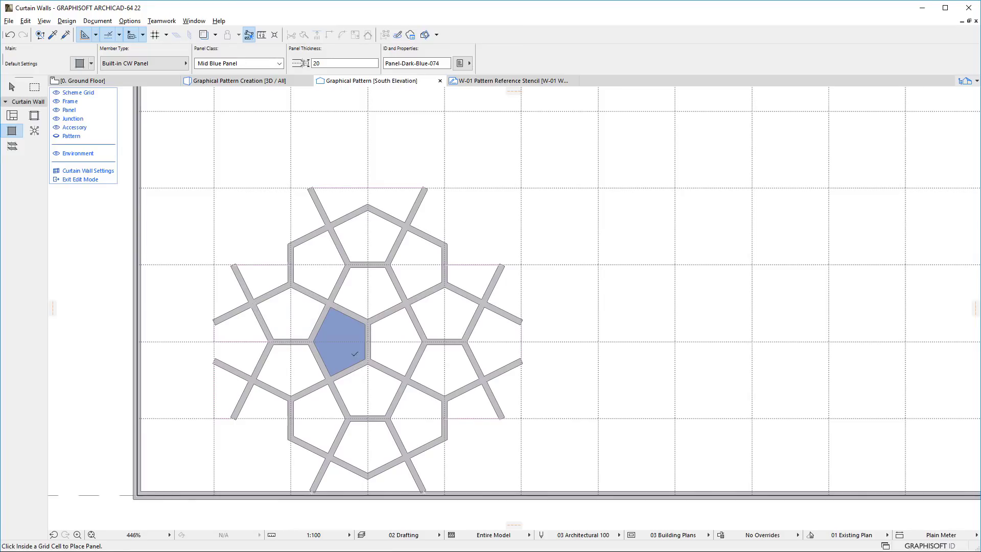
left_click(416, 399)
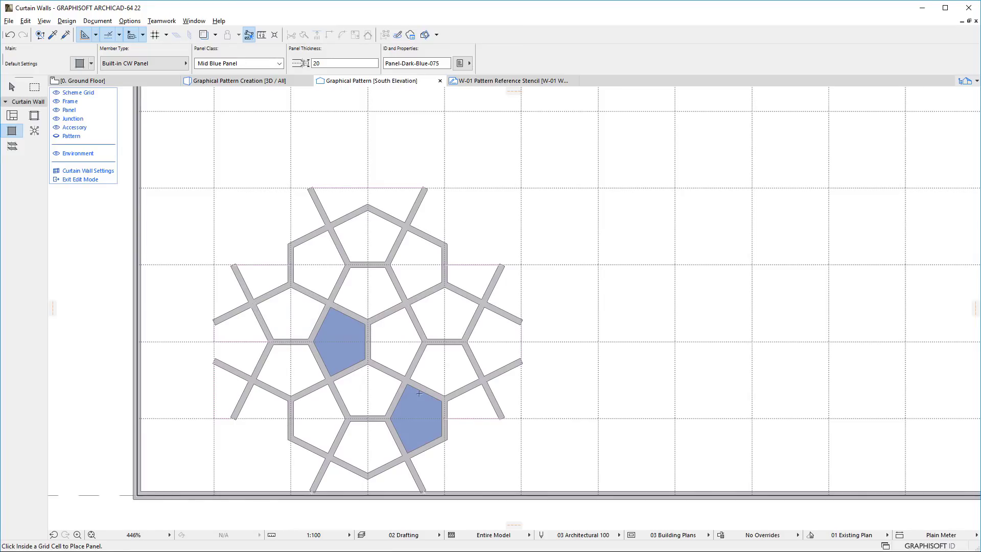
left_click(418, 277)
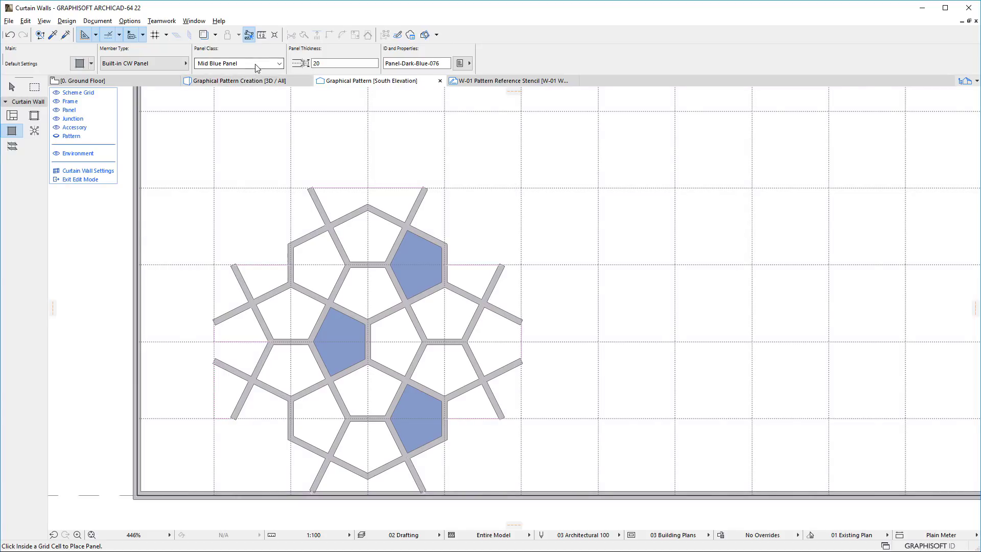
- Fill the centre and upper-left pentagons with Light Blue Panel
left_click(256, 65)
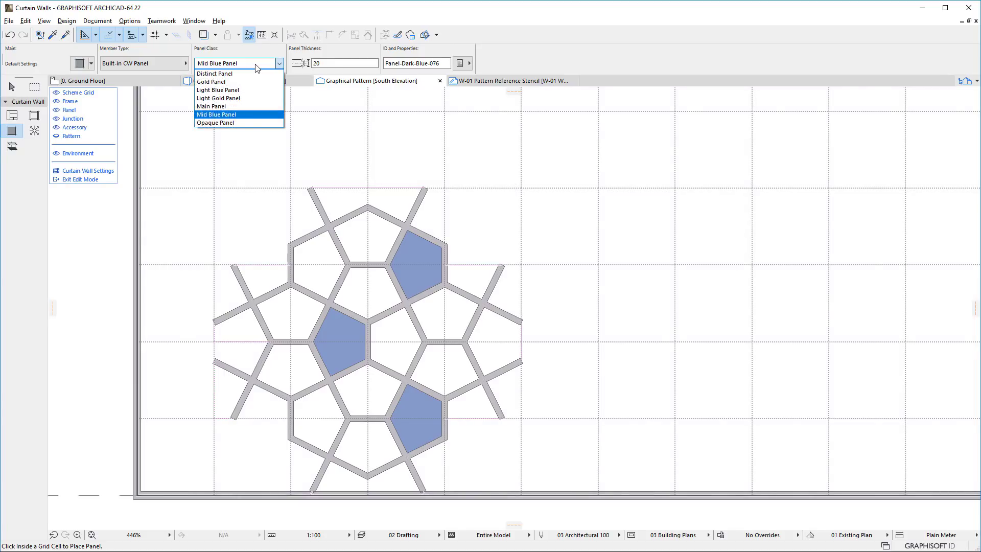
left_click(257, 90)
left_click(397, 336)
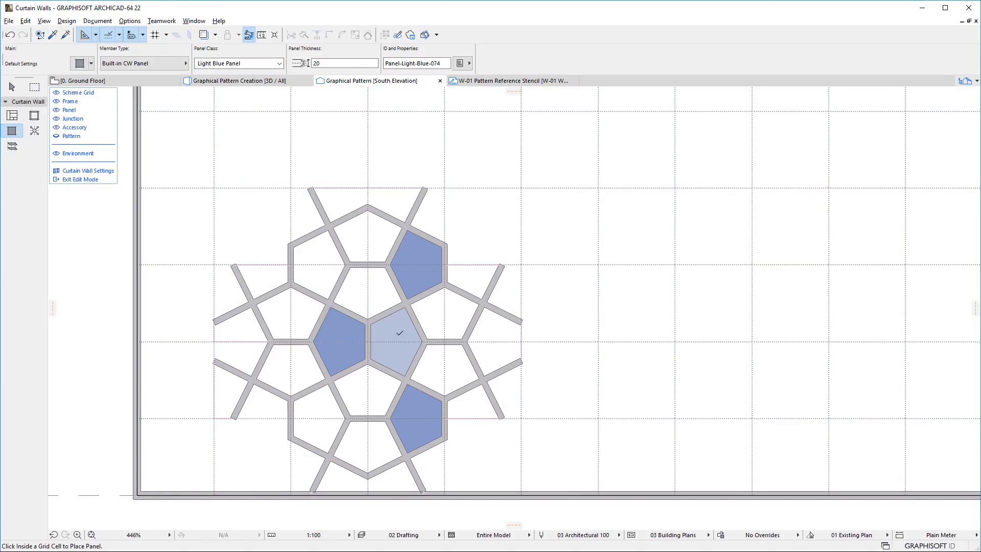
left_click(318, 279)
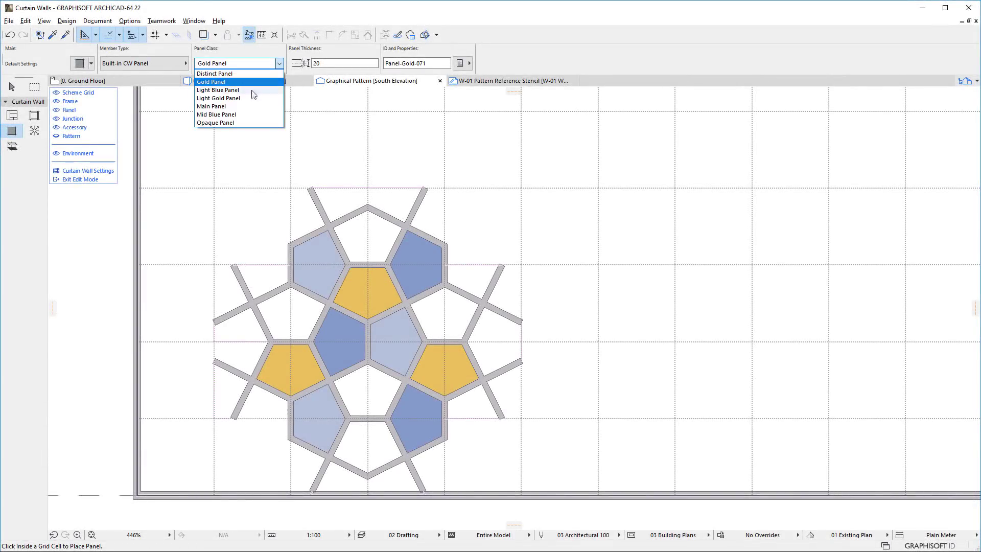
- Fill the left, bottom-centre and upper-right cells with Light Gold Panel
left_click(254, 98)
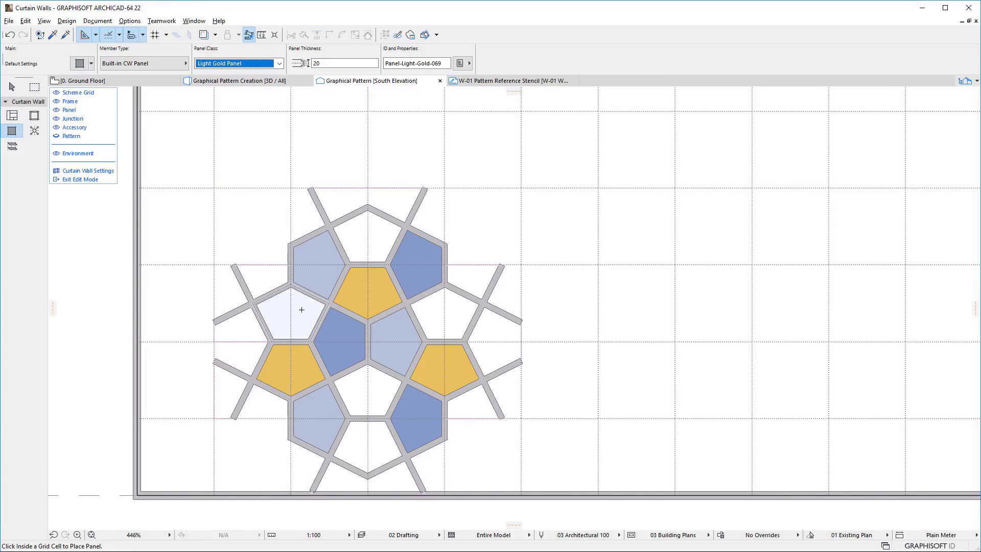
left_click(296, 315)
left_click(384, 396)
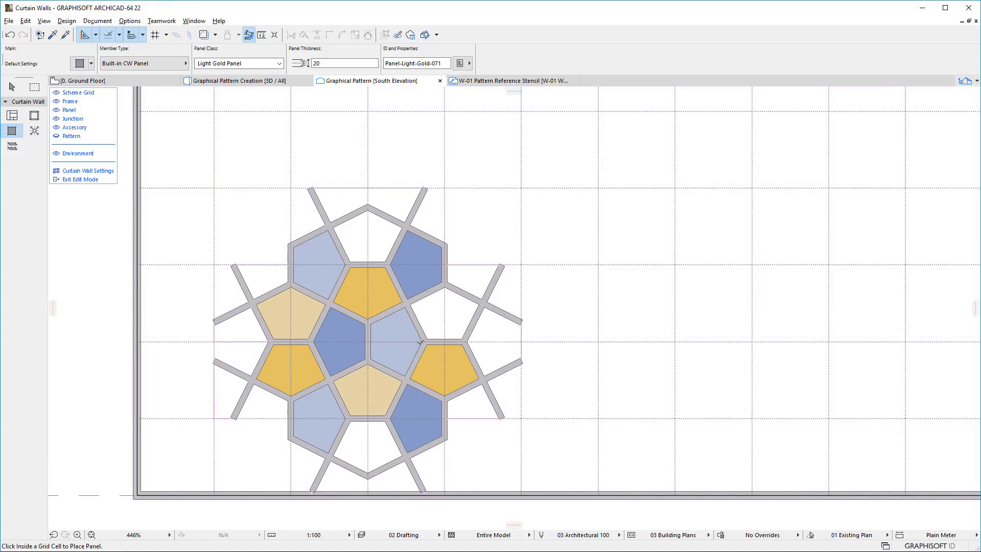
left_click(436, 311)
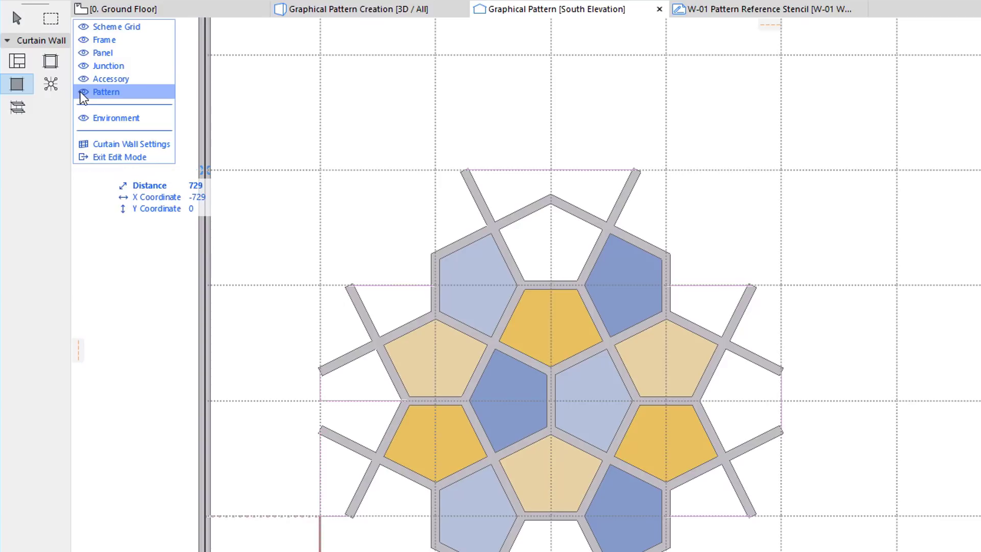
- Move the lower pattern tile edges to a new position
left_click(12, 17)
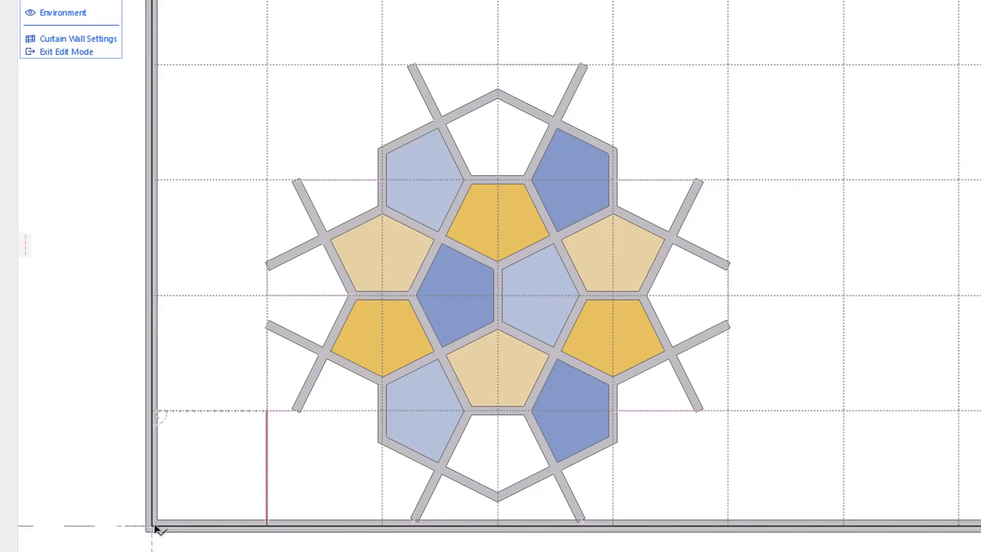
left_click(151, 525)
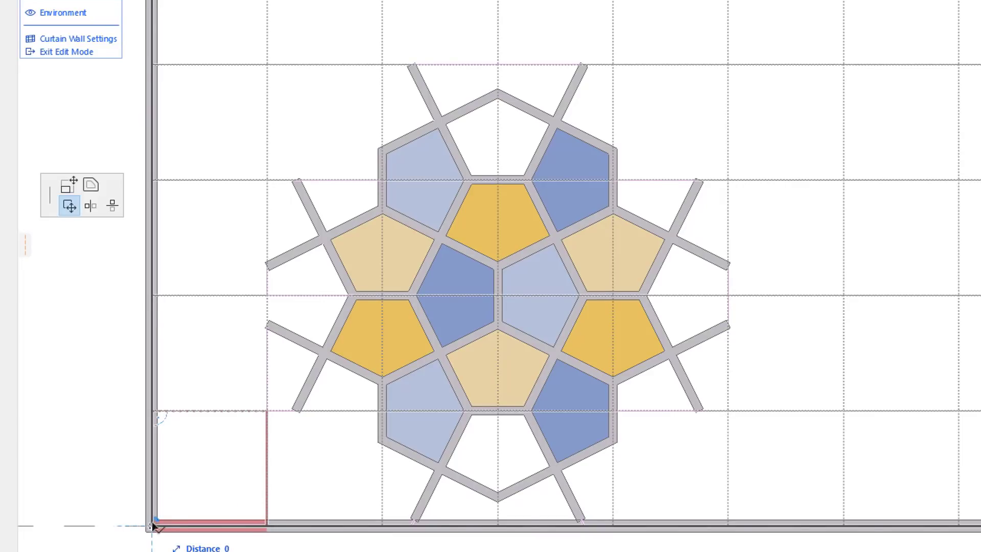
left_click(382, 414)
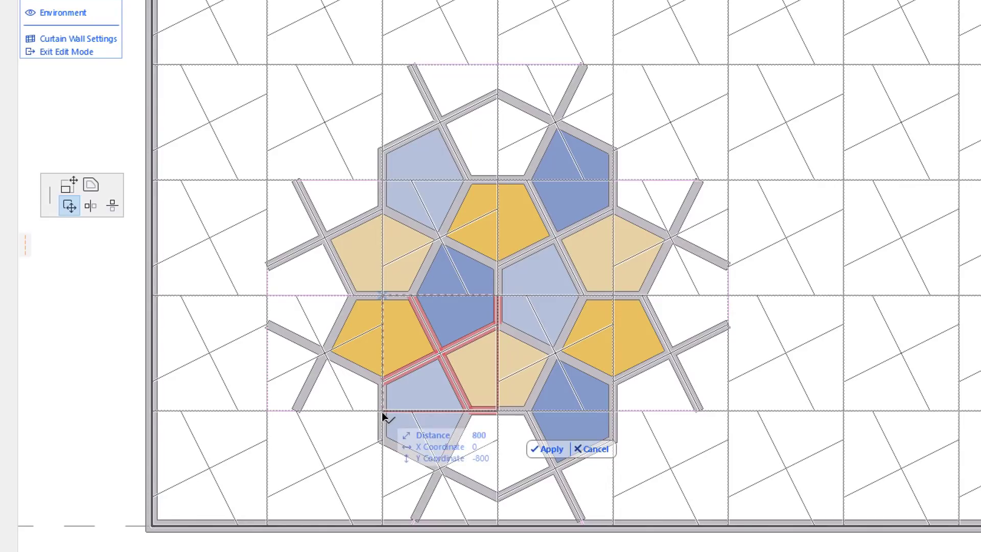
- Offset the upper tile edges into place and apply the new pattern boundary
left_click(72, 184)
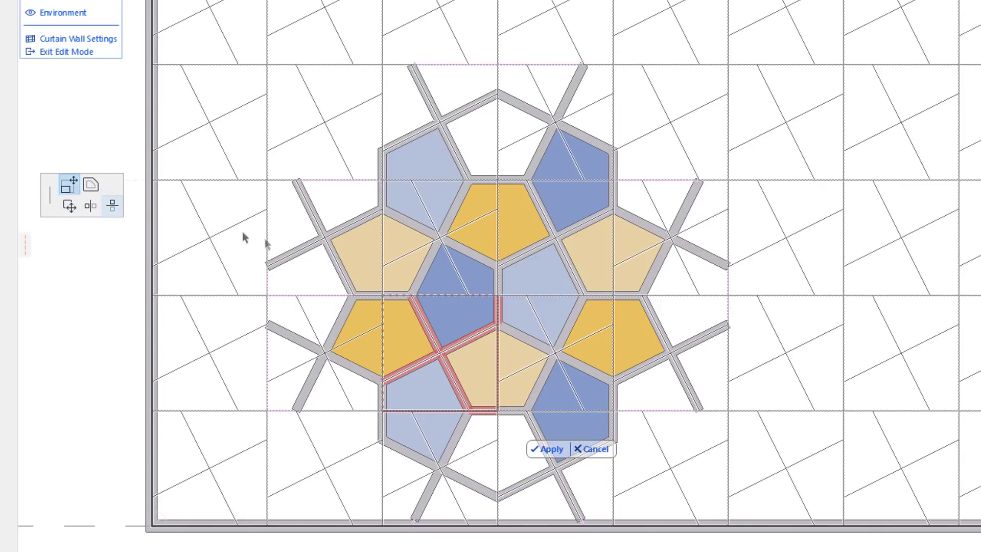
left_click(441, 296)
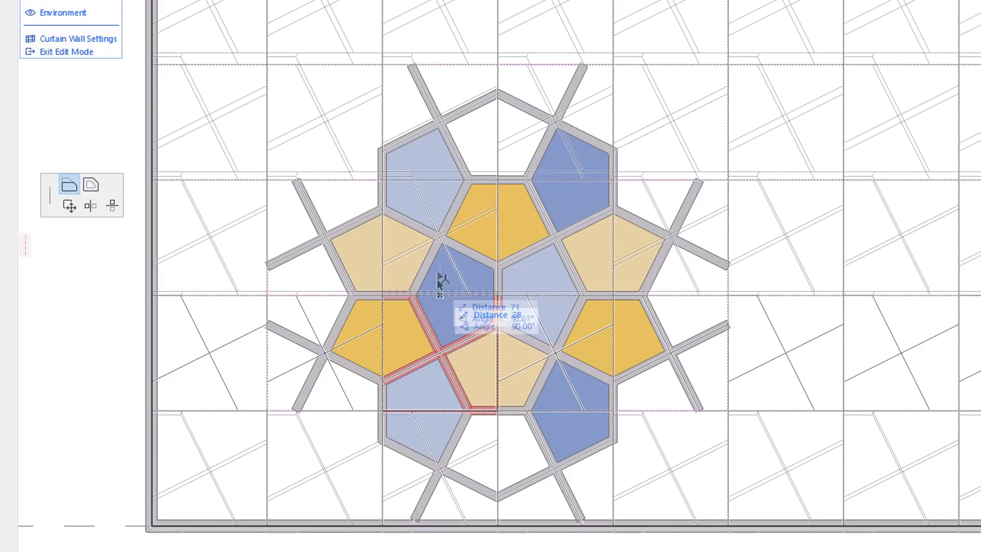
left_click(385, 177)
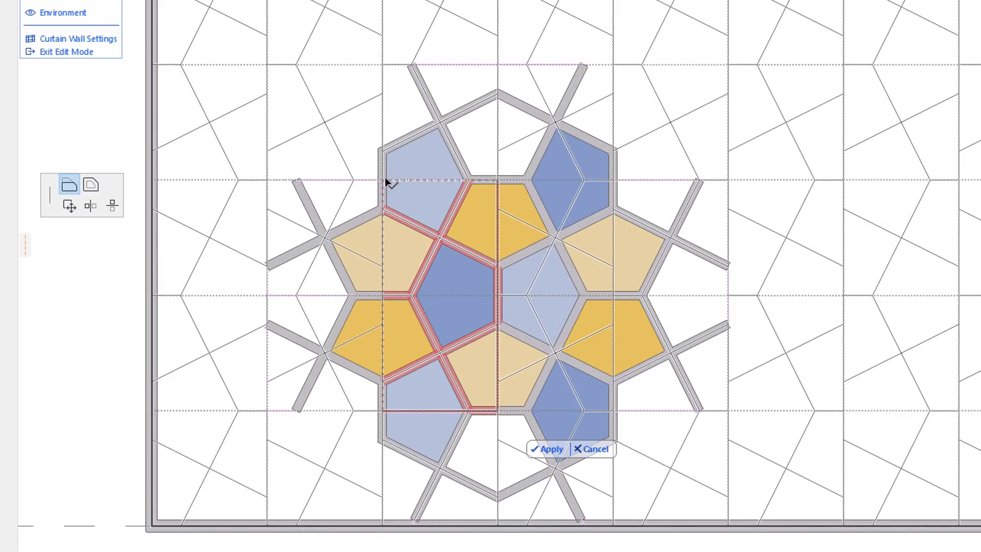
left_click(498, 237)
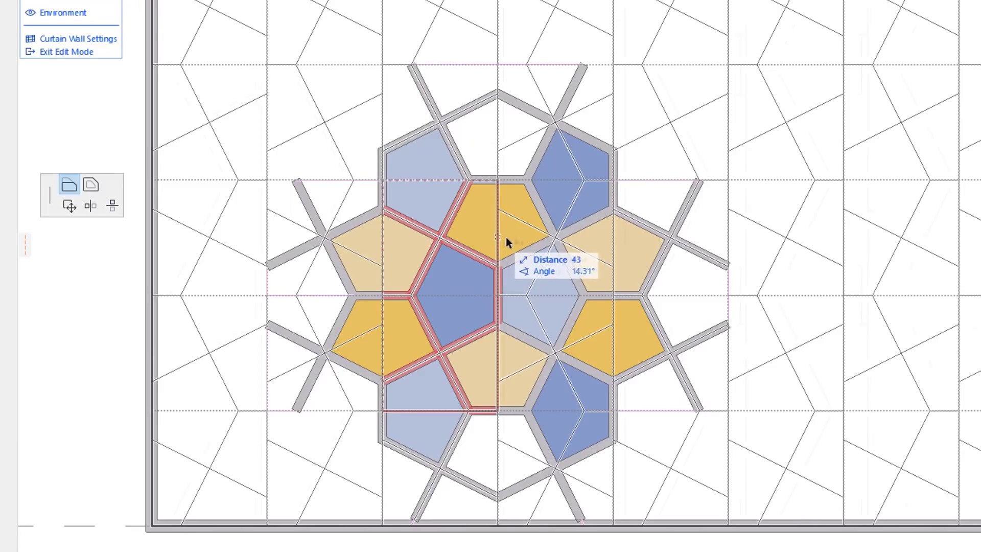
left_click(614, 179)
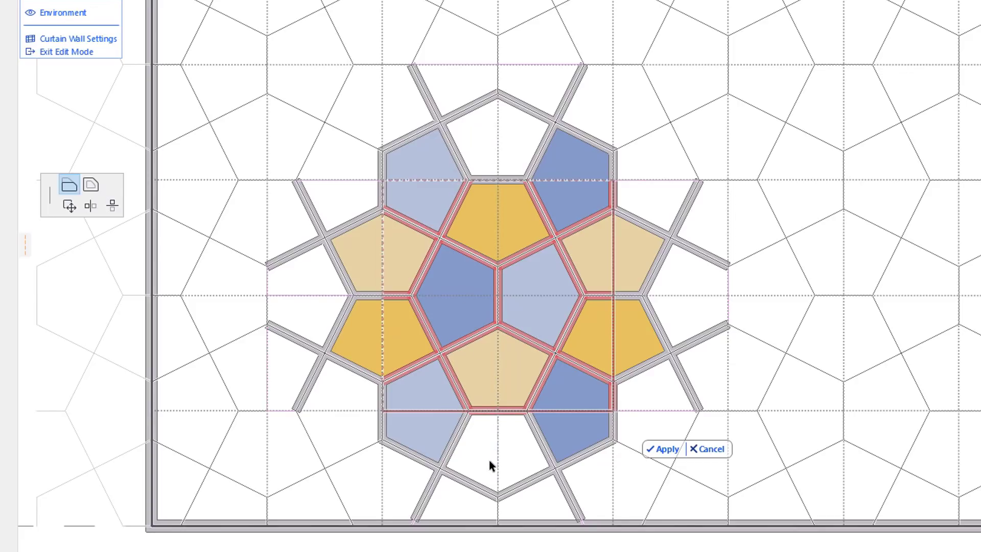
left_click(665, 450)
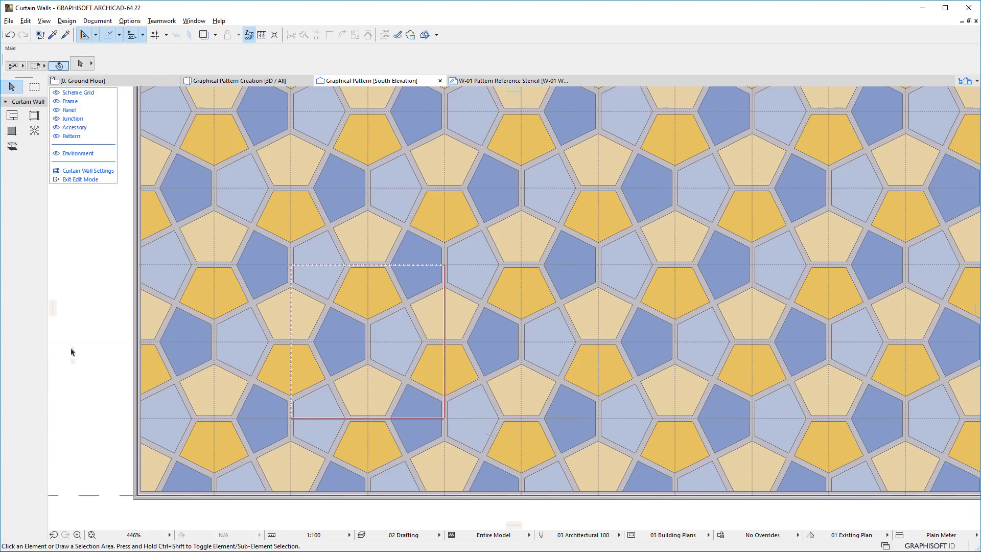
- Set the Start with Pattern and Start from Bottom origin offsets to 0
left_click(110, 176)
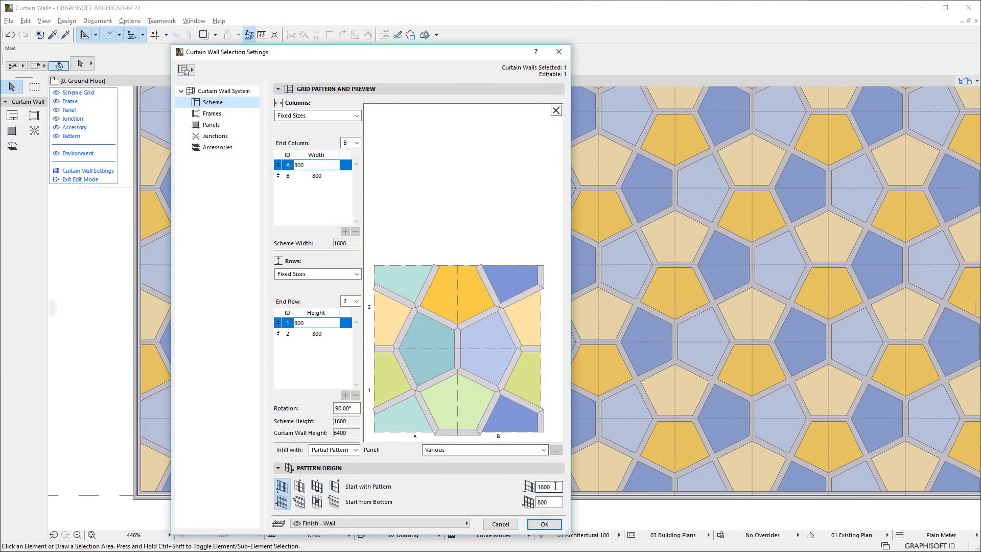
mouse_move(555, 487)
left_mouse_down()
mouse_move(529, 486)
mouse_move(536, 501)
left_mouse_up()
type("0")
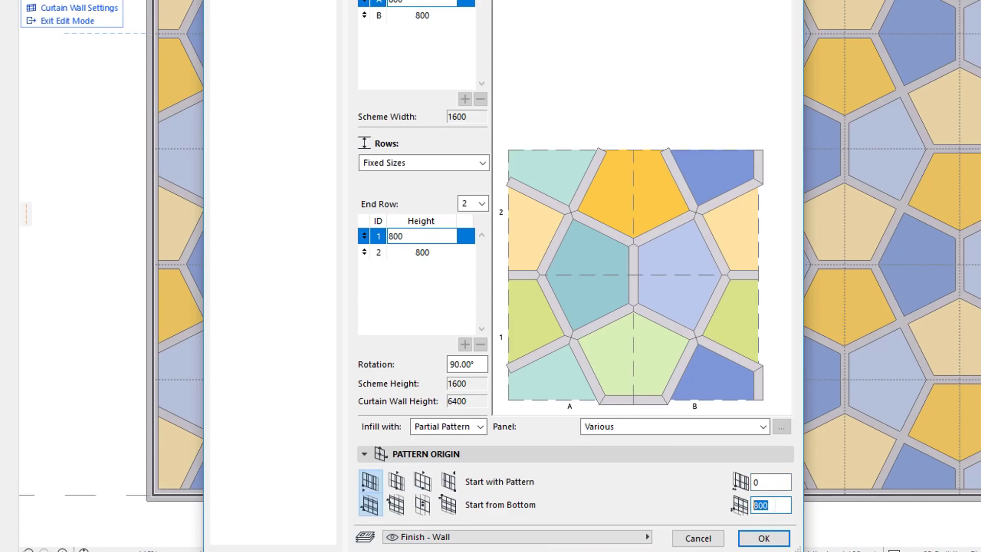
type("0")
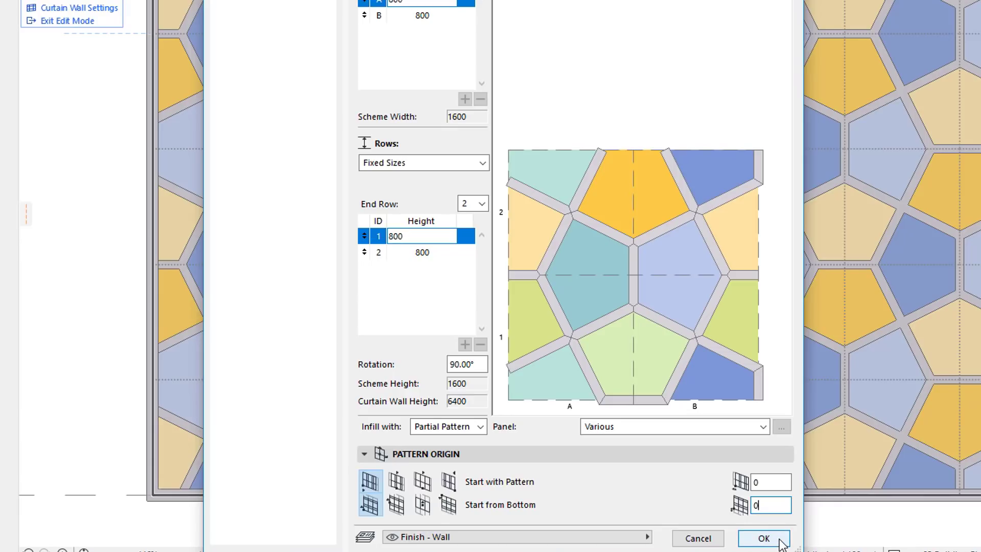
left_click(781, 541)
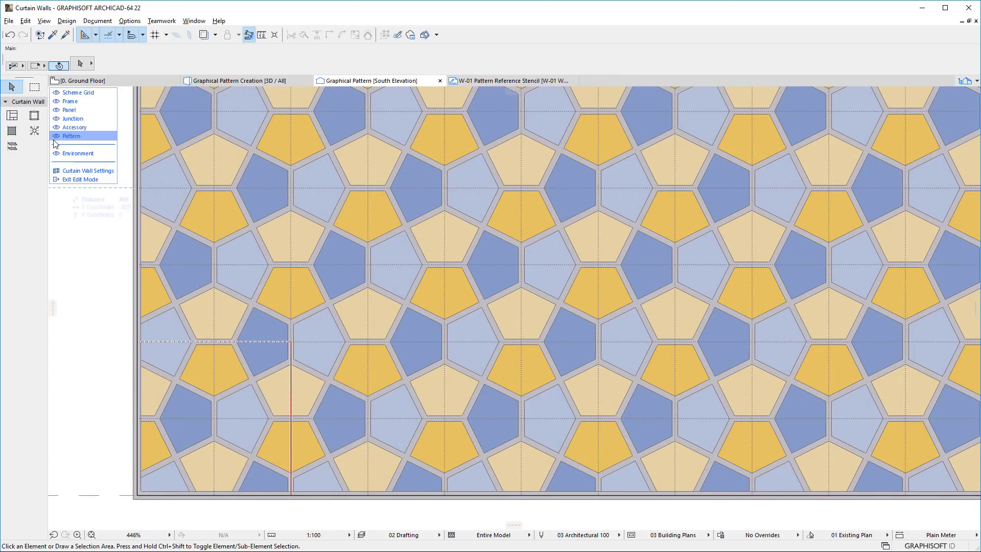
scroll(99, 429, "down", 3)
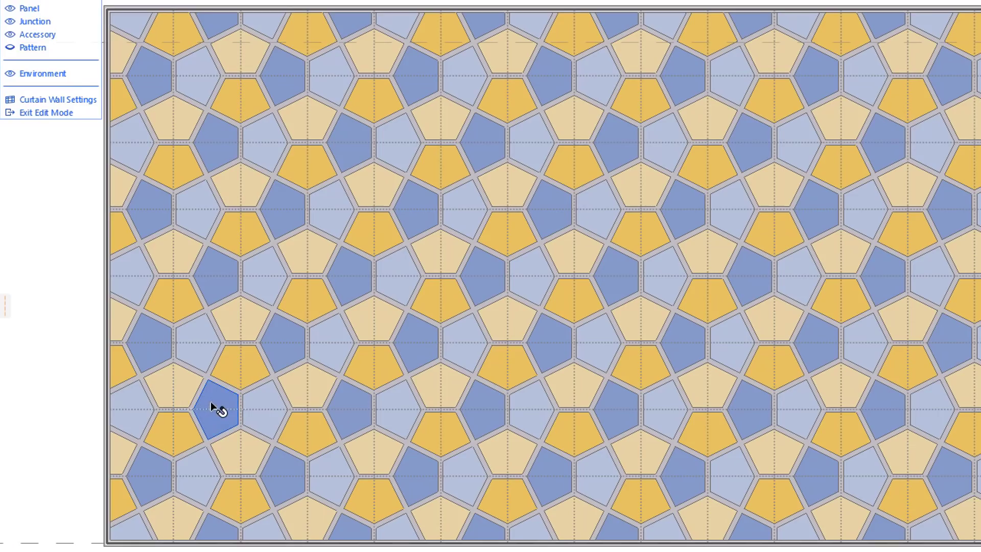
- Change six selected pentagon panels to the Light Blue Panel class
left_click(215, 407)
left_click(283, 346, "shift")
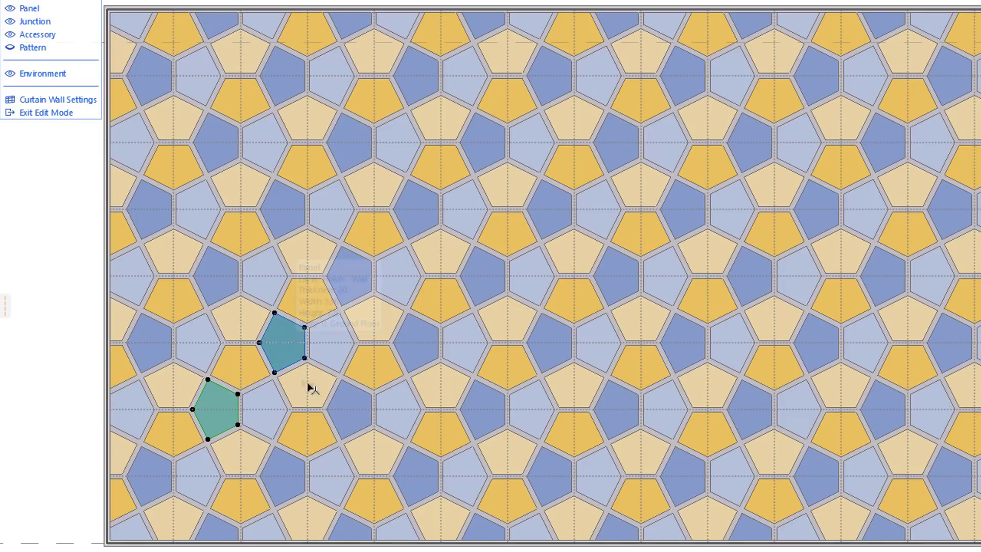
left_click(326, 393, "shift")
left_click(314, 432, "shift")
left_click(284, 464, "shift")
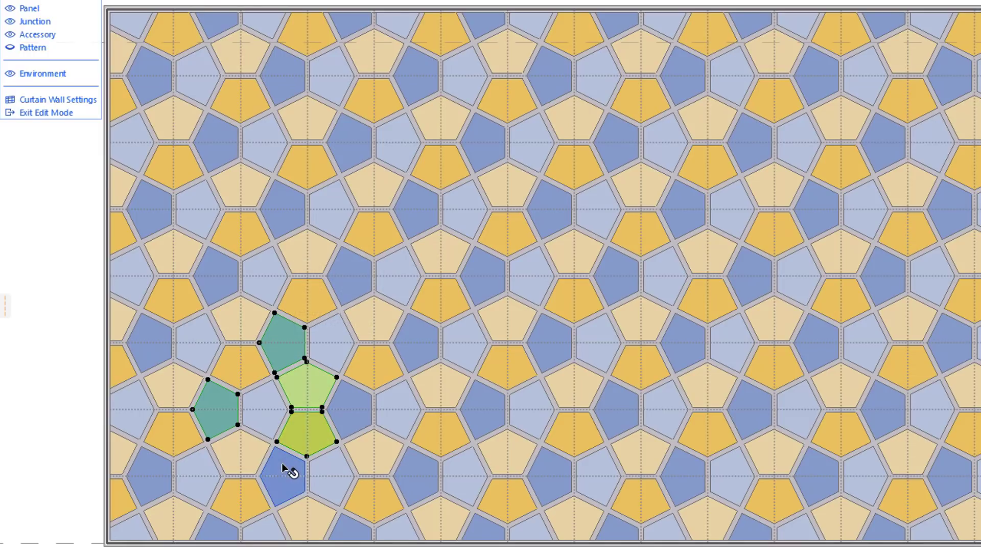
left_click(348, 413, "shift")
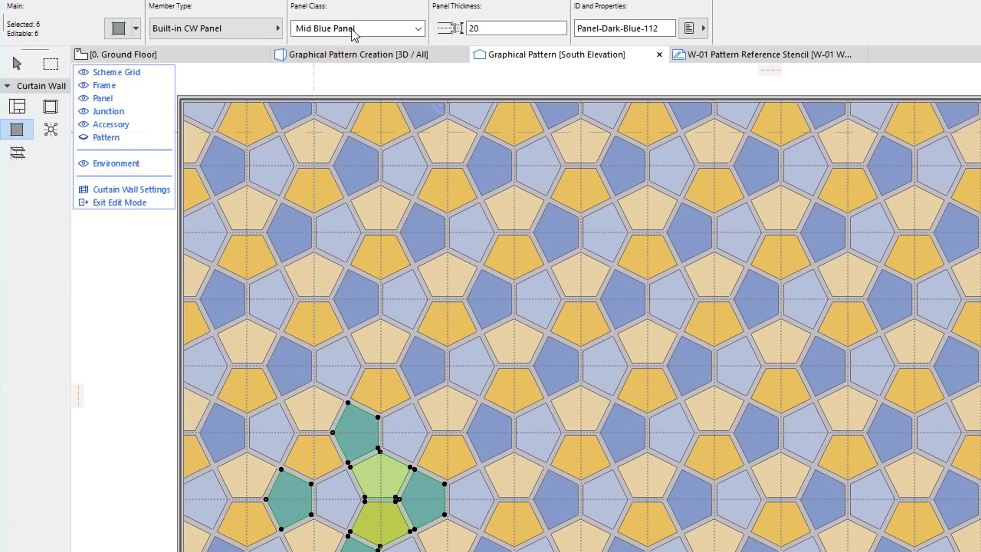
left_click(354, 29)
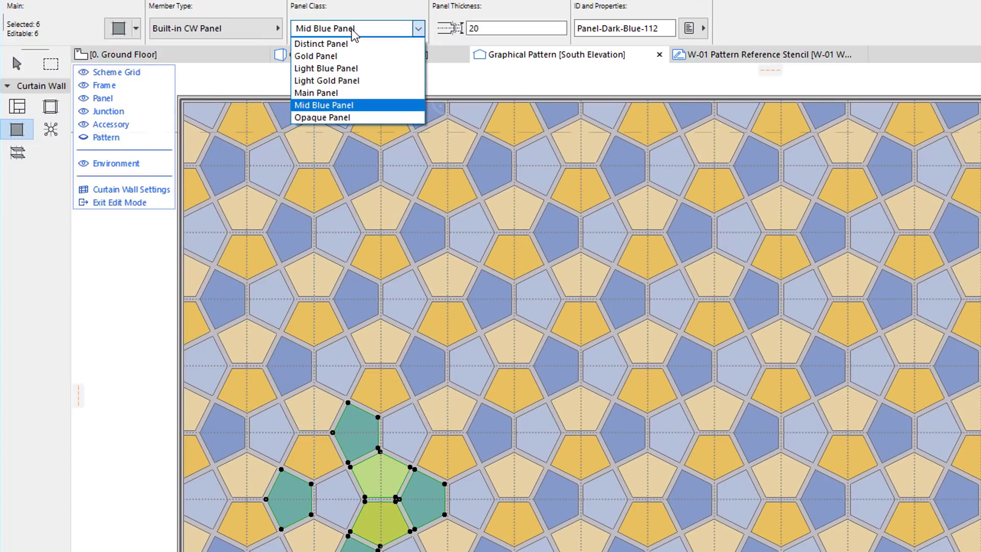
left_click(355, 69)
key("Escape")
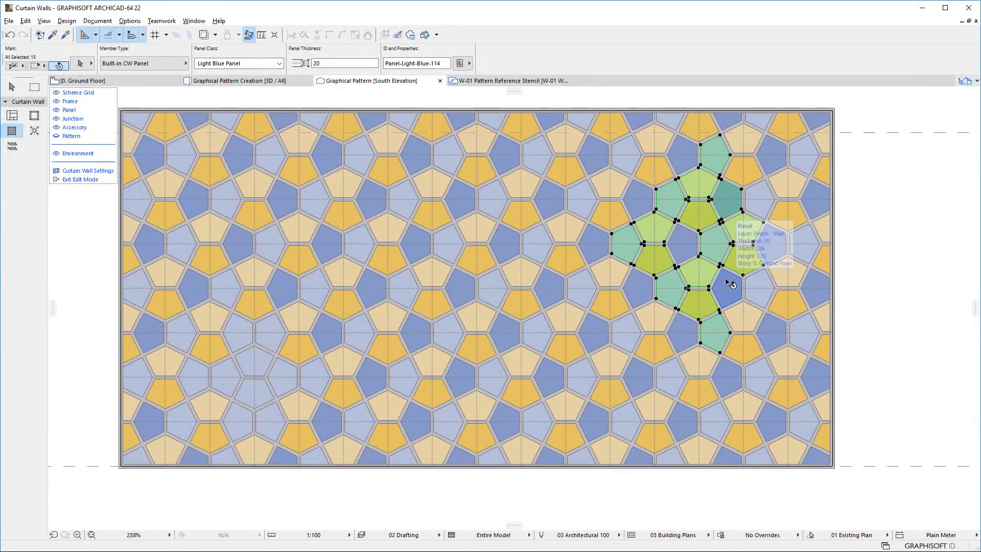
- Change the selected star-shaped cluster to the Mid Blue Panel class
left_click(244, 68)
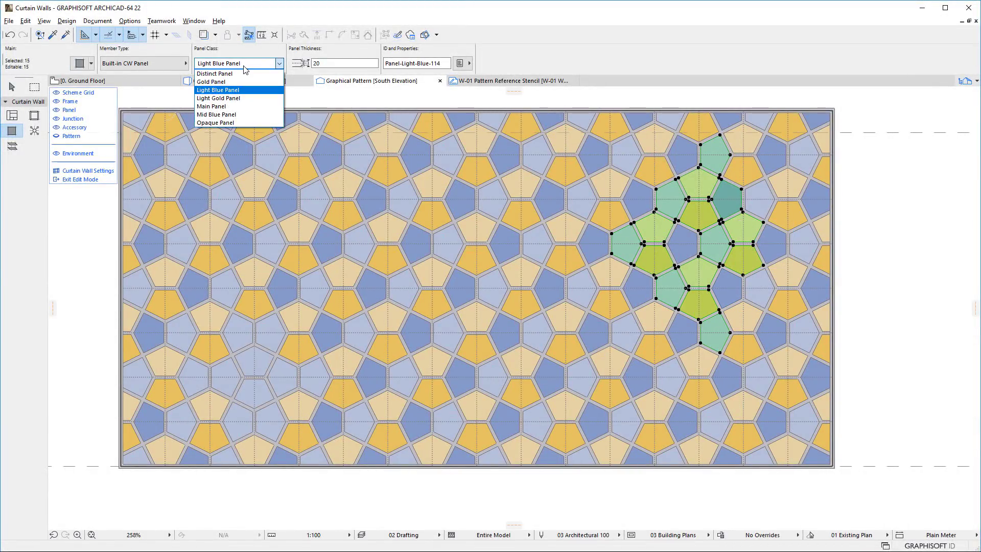
left_click(246, 114)
key("Escape")
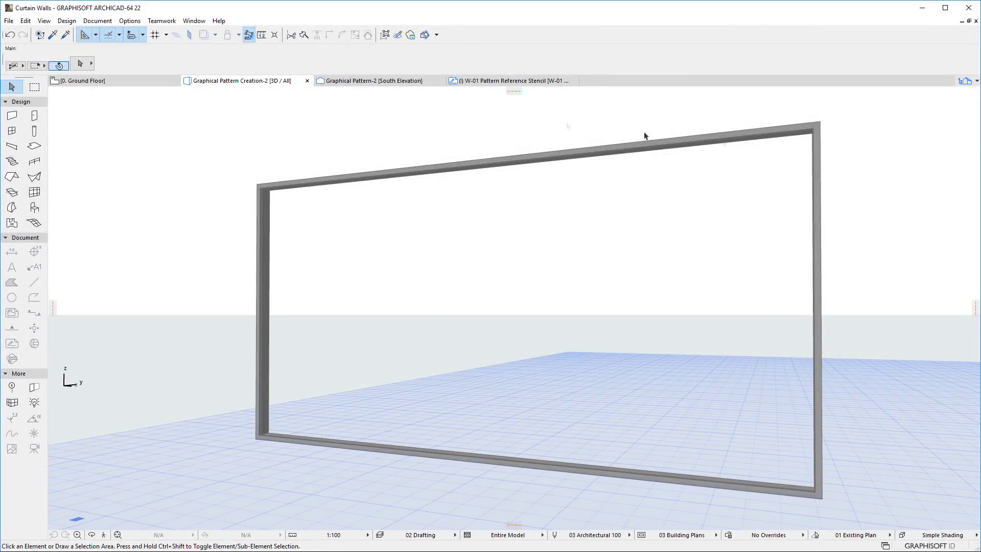
- Open the Graphical Pattern-2 South Elevation and edit its curtain wall with the Frame tool active
left_click(407, 83)
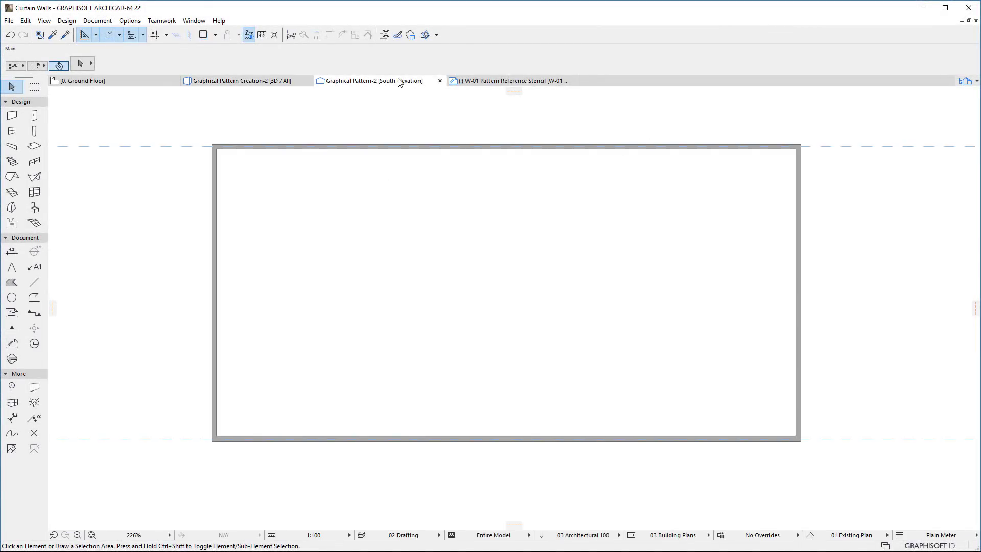
left_click(216, 220)
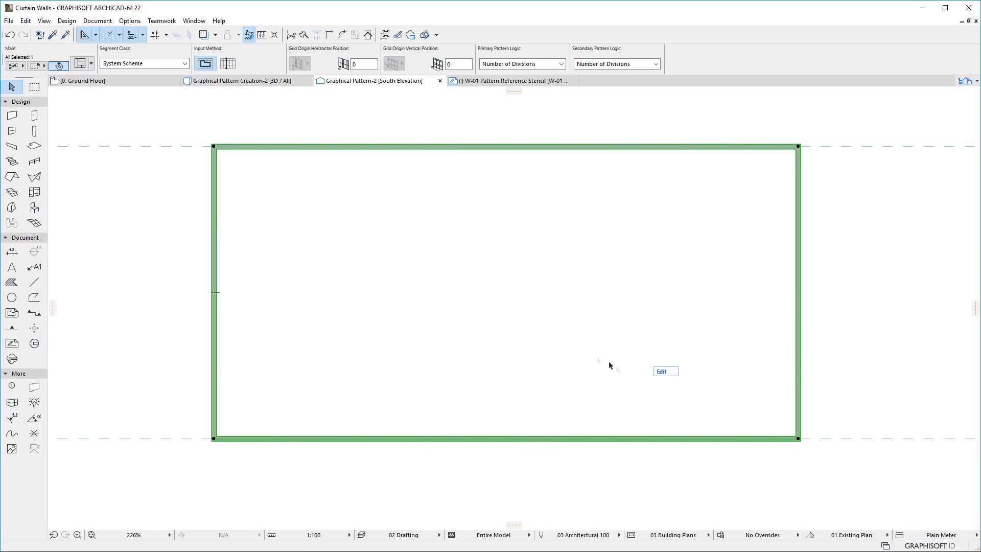
left_click(674, 372)
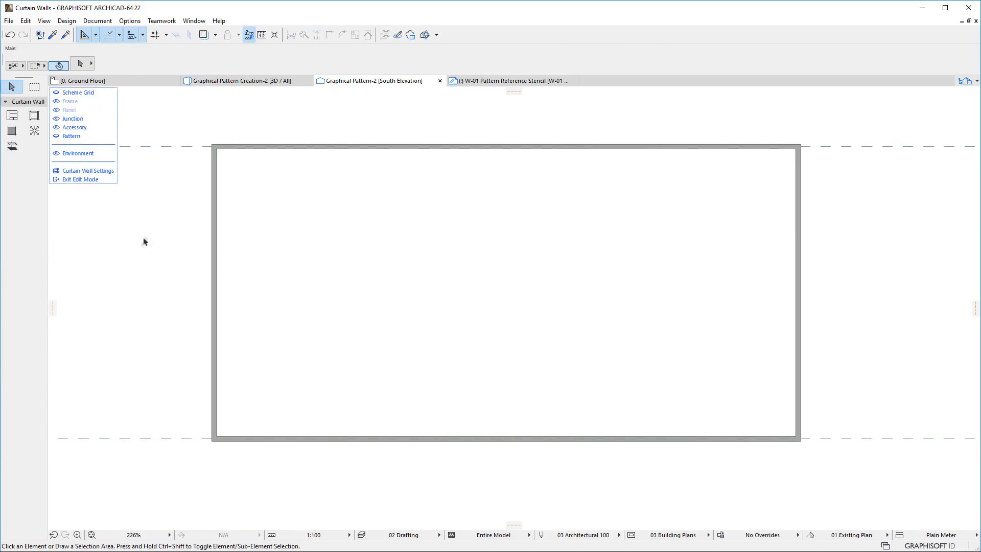
left_click(34, 116)
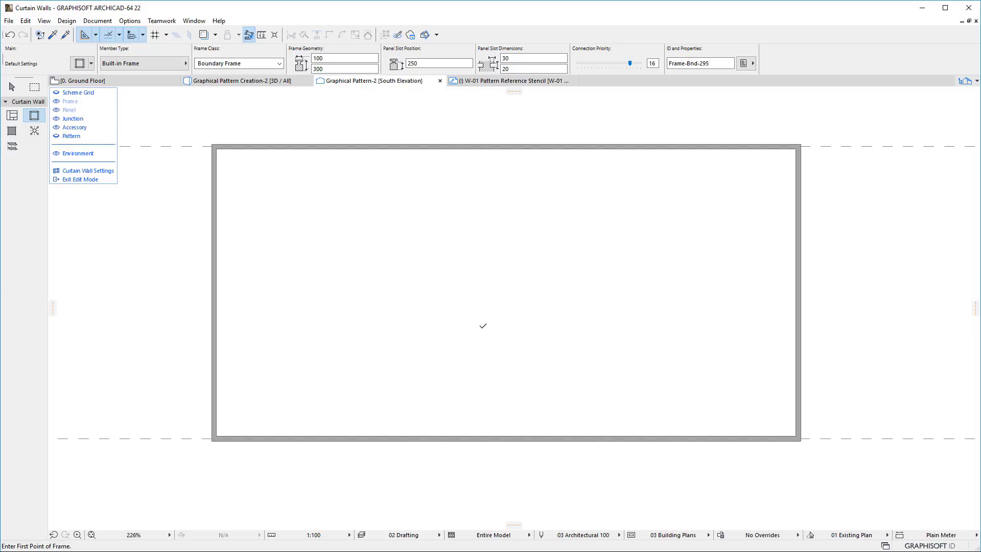
- Draw five custom frames: a full-height vertical, a long horizontal, and three smaller upper splits
left_click(483, 325)
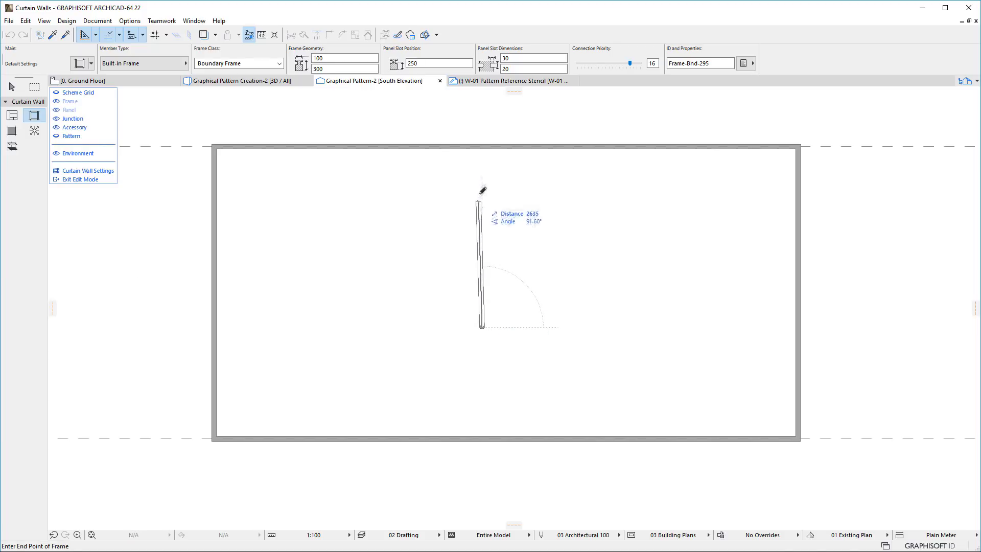
left_click(484, 146)
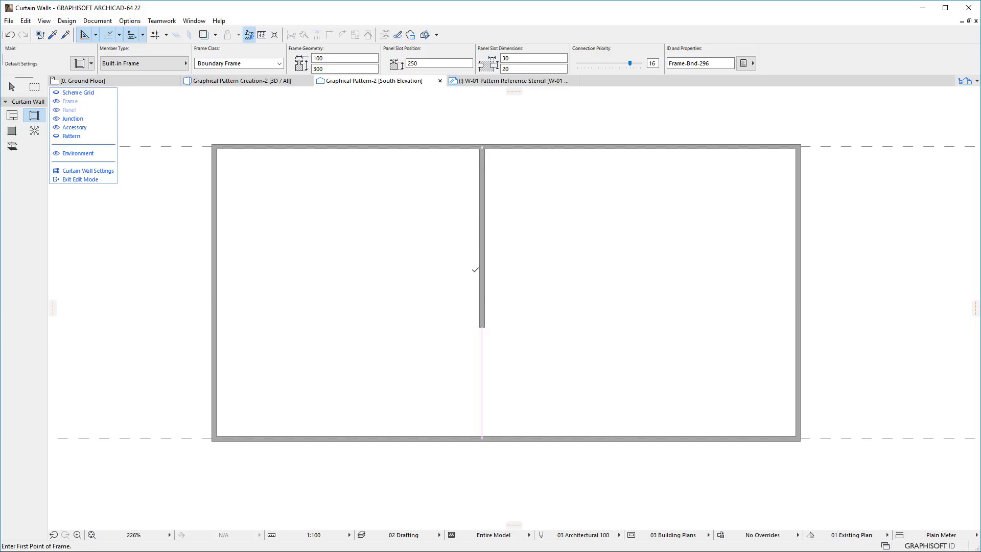
left_click(482, 285)
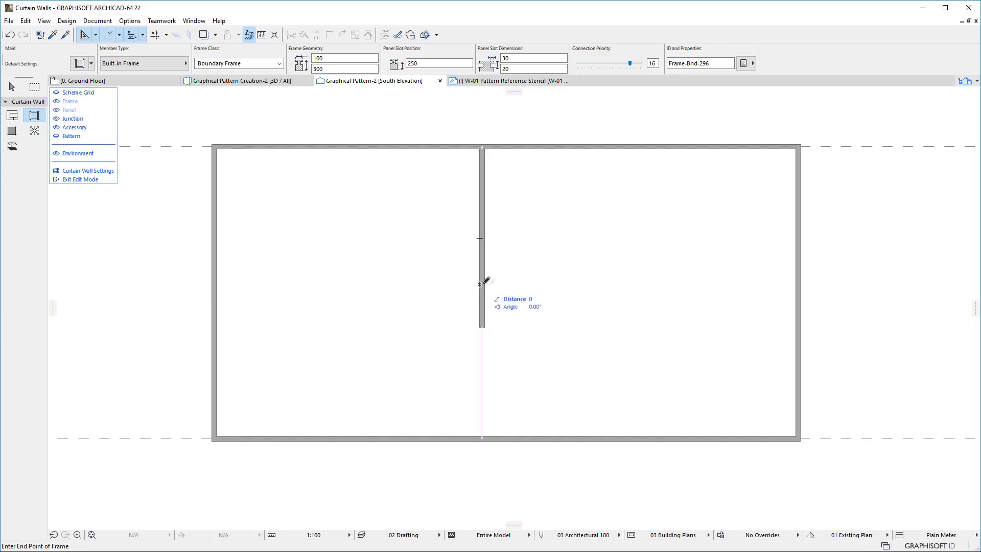
left_click(799, 284)
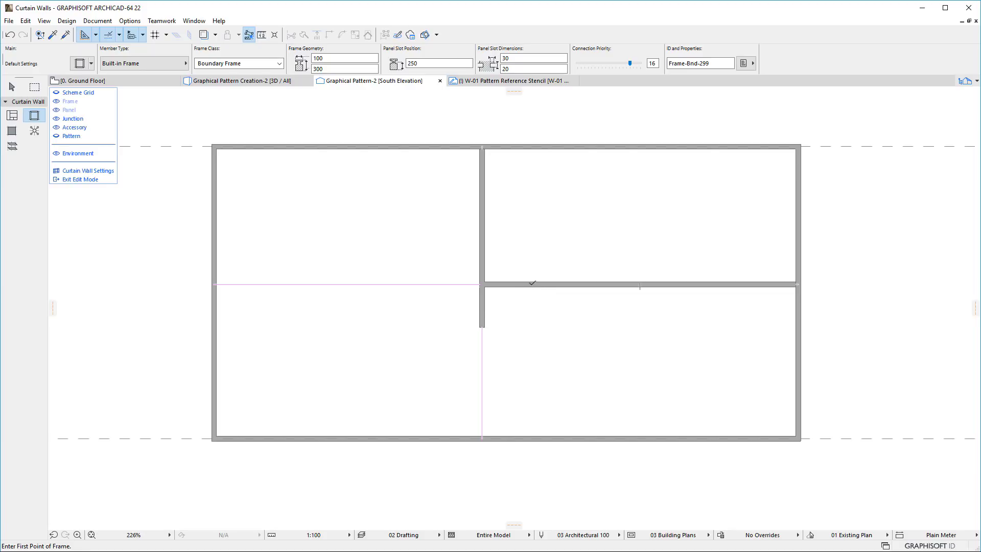
left_click(530, 284)
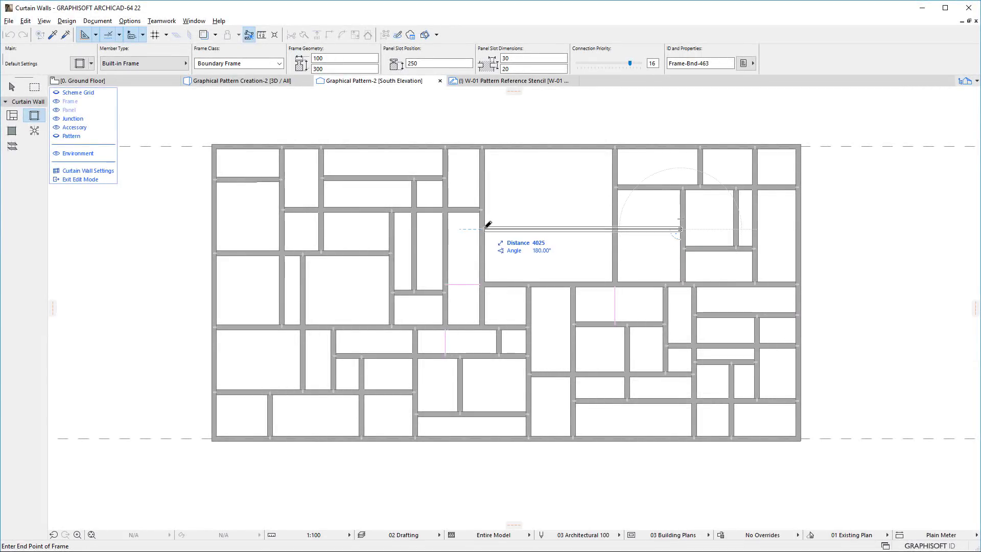
left_click(486, 226)
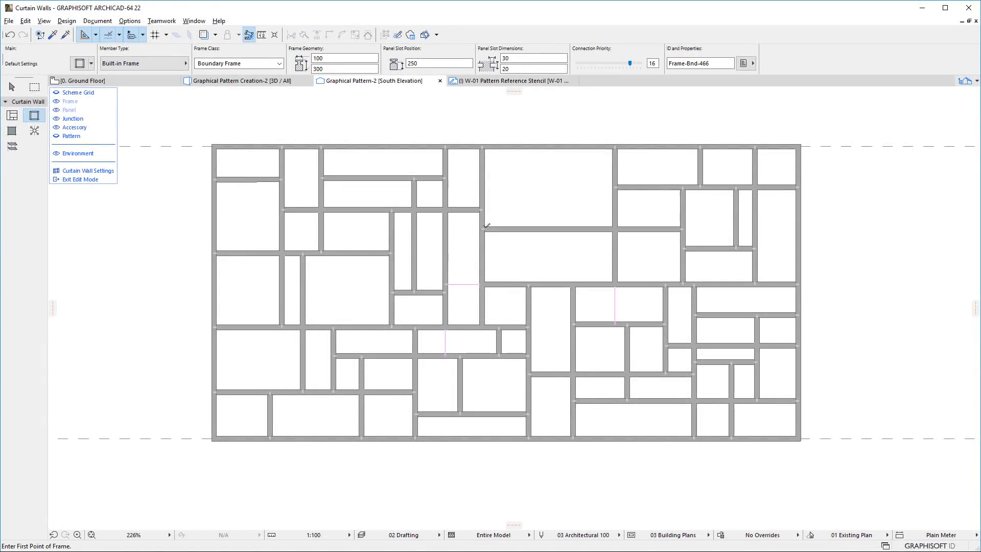
left_click(558, 227)
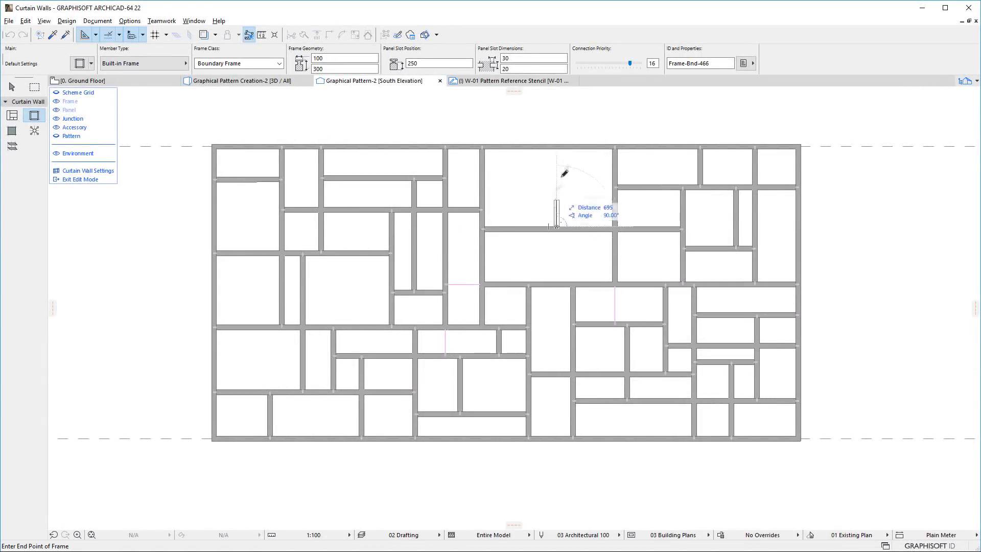
left_click(559, 146)
left_click(484, 172)
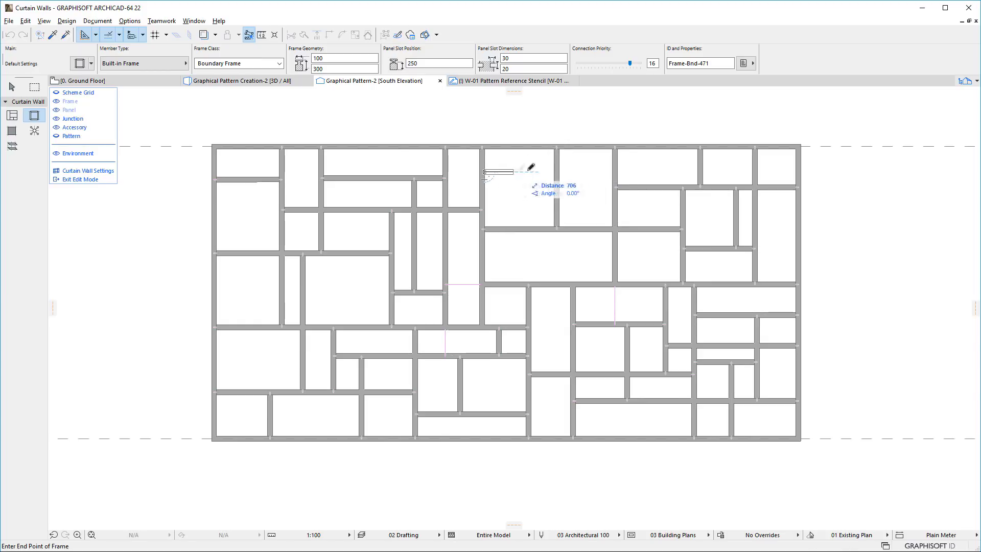
left_click(557, 169)
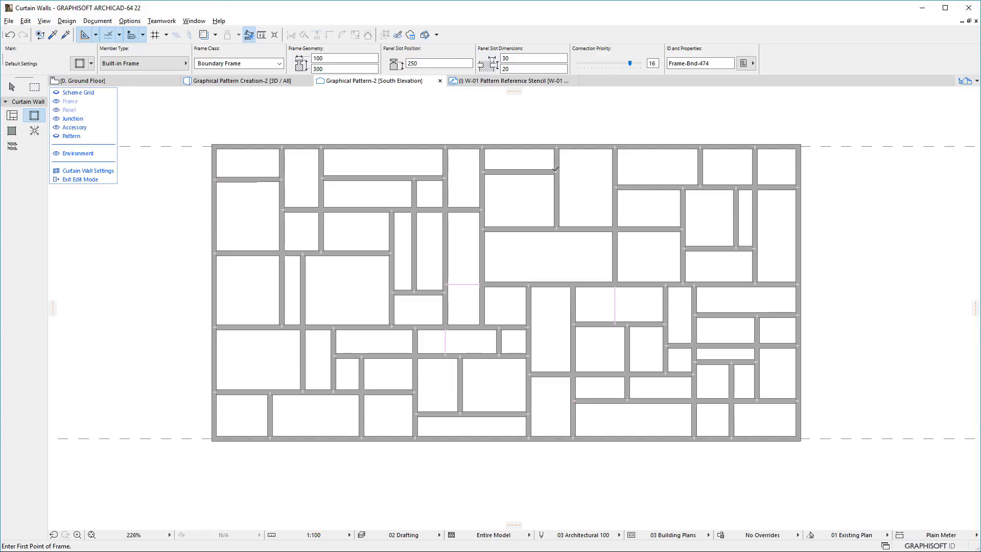
- Set the Panel tool's Panel Class to Opaque Panel
left_click(11, 130)
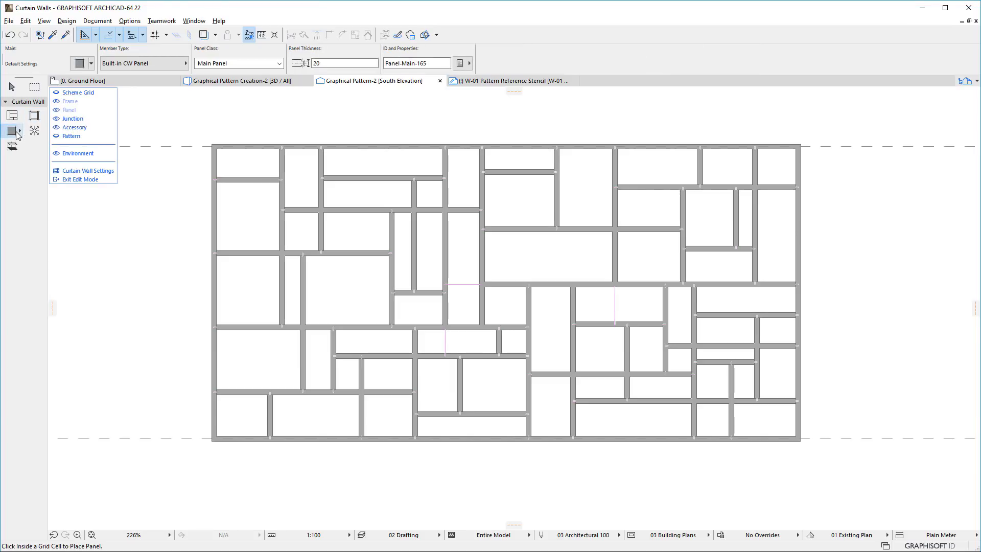
left_click(219, 71)
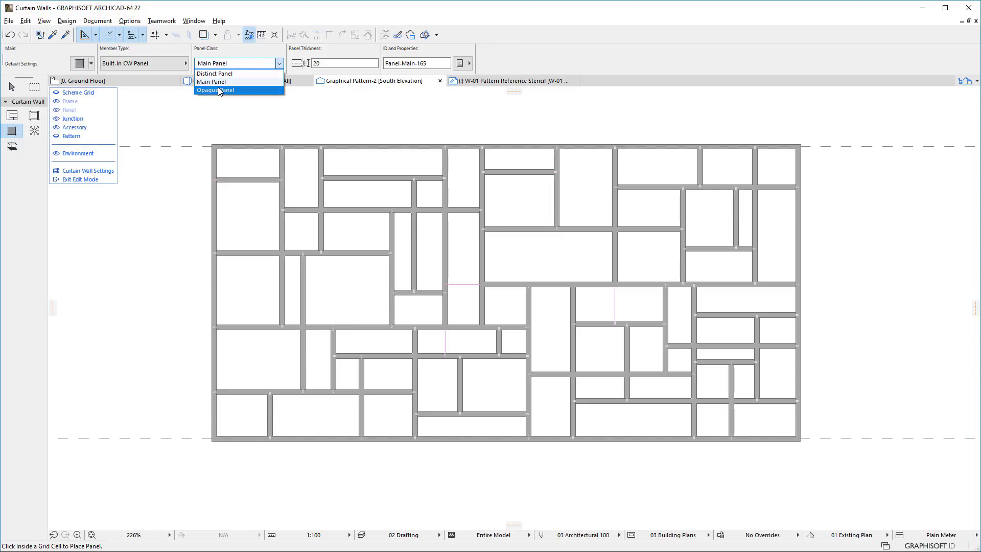
left_click(218, 92)
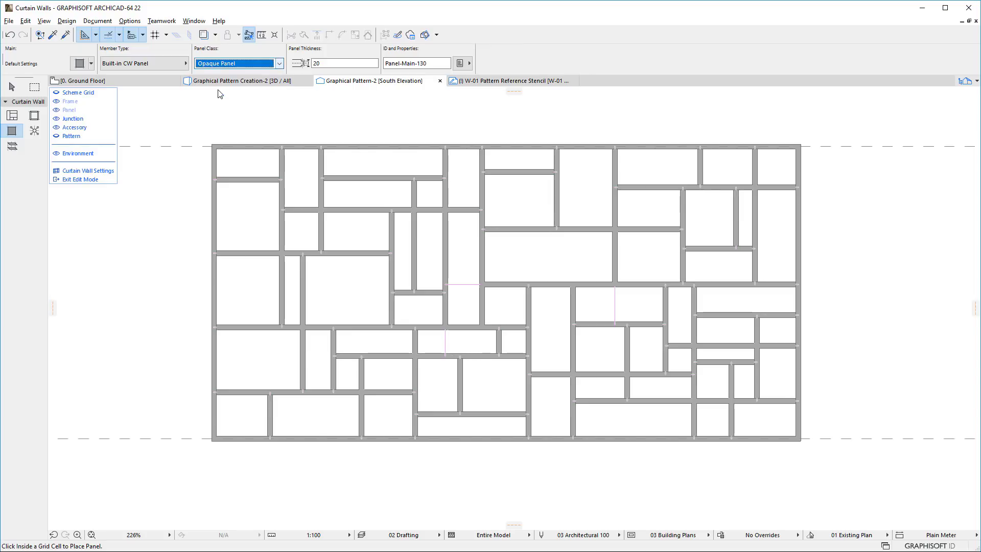
- Place dark green opaque panels in ten scattered cells across the wall
left_click(265, 231)
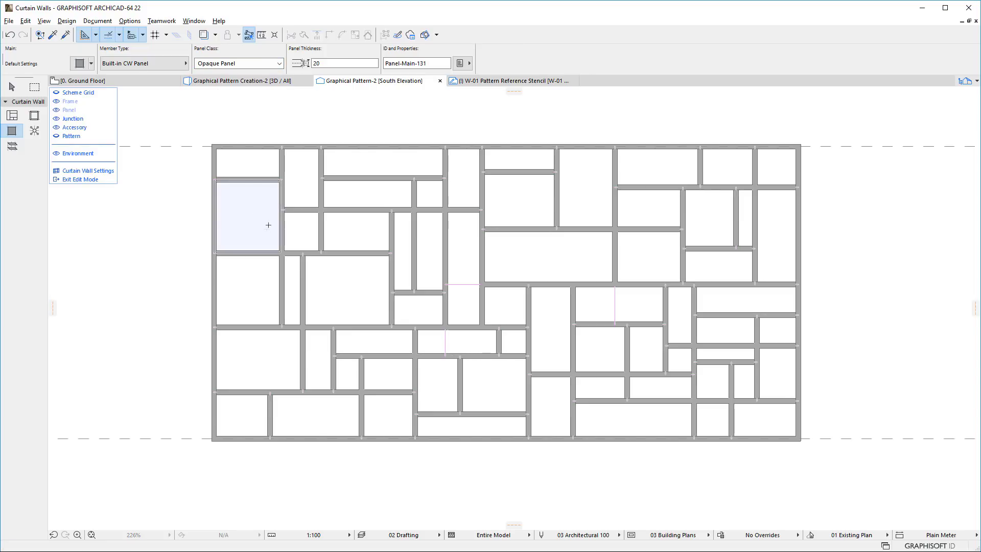
left_click(357, 158)
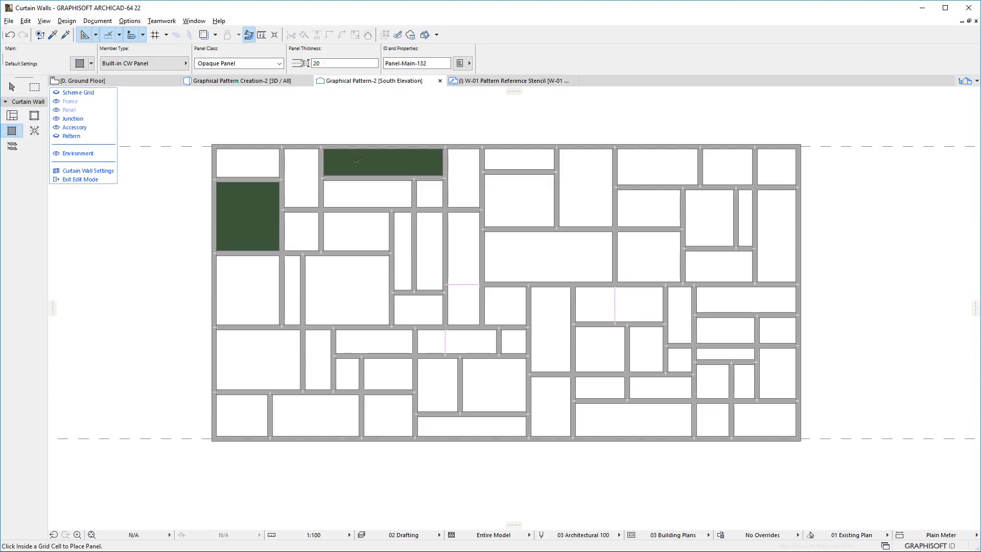
left_click(367, 223)
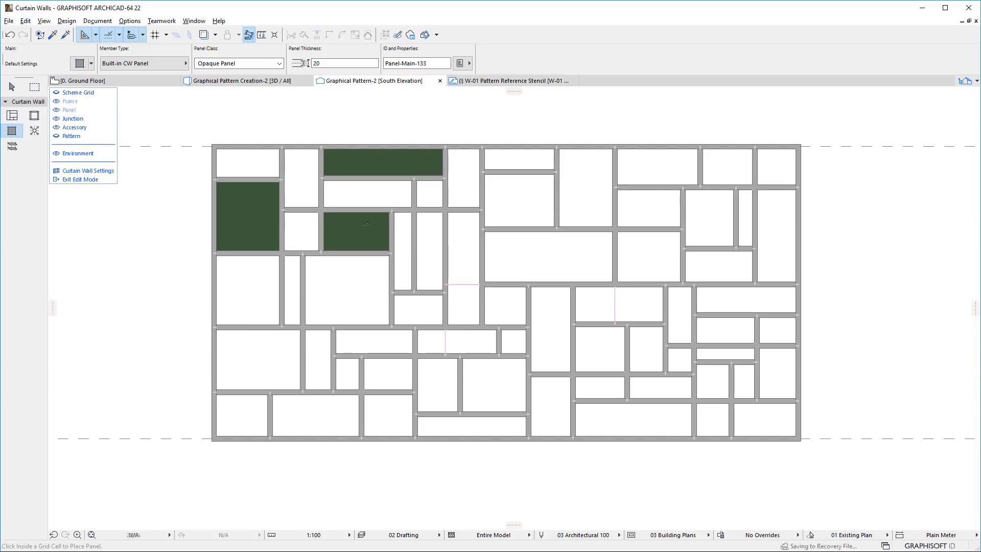
left_click(428, 240)
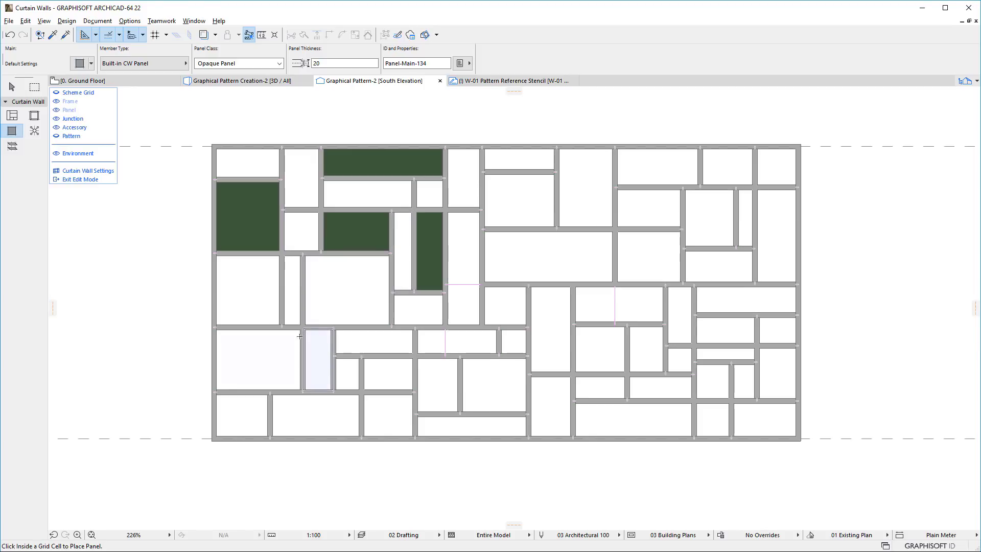
left_click(285, 346)
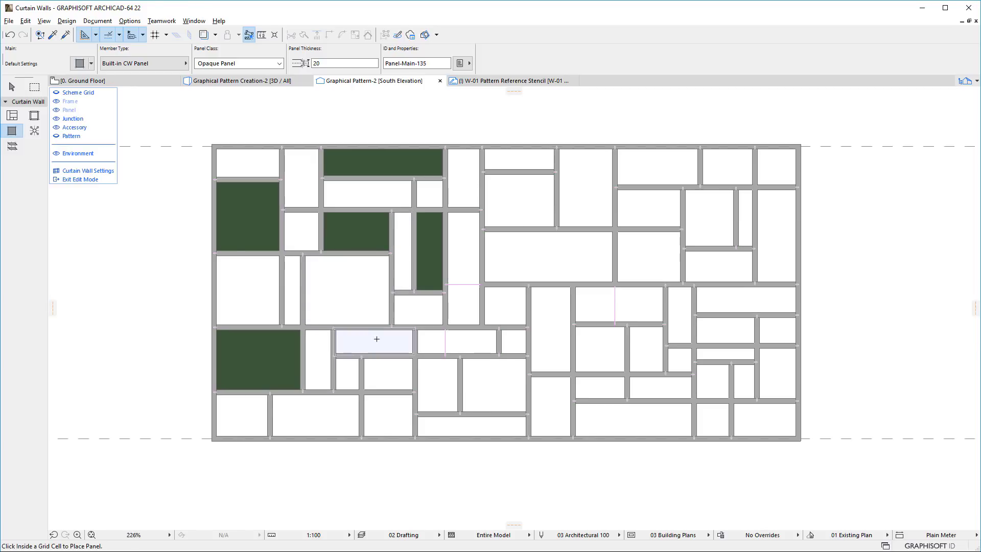
left_click(377, 342)
left_click(388, 414)
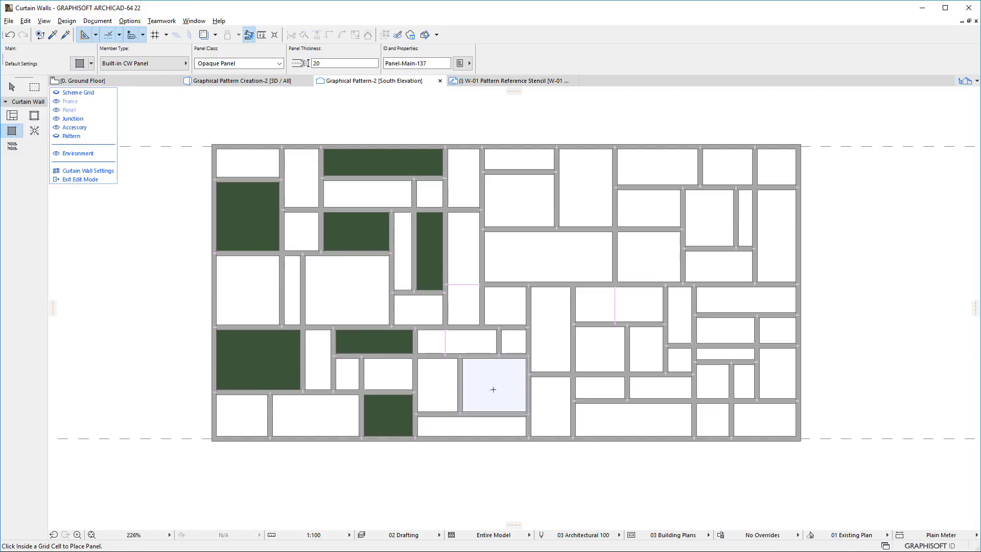
left_click(493, 390)
left_click(505, 305)
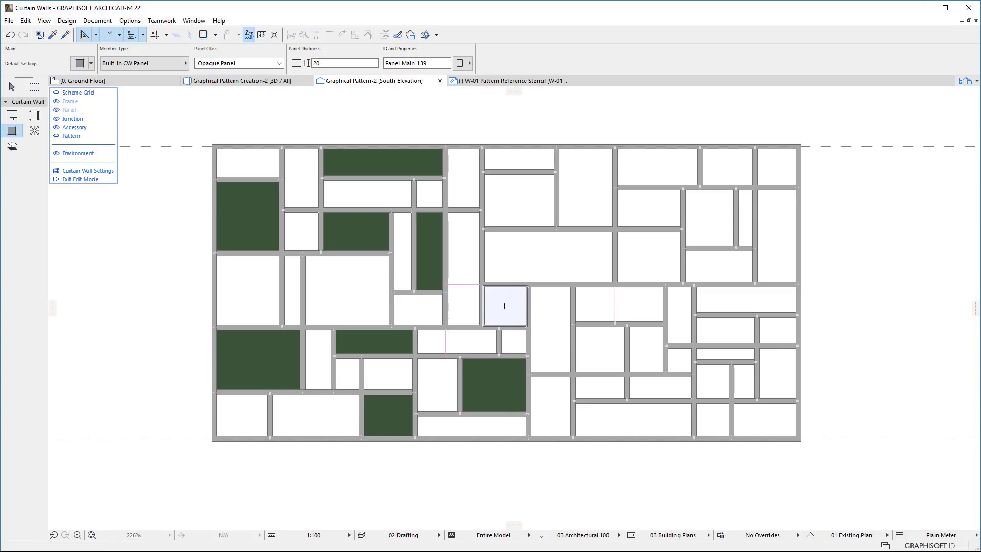
left_click(526, 202)
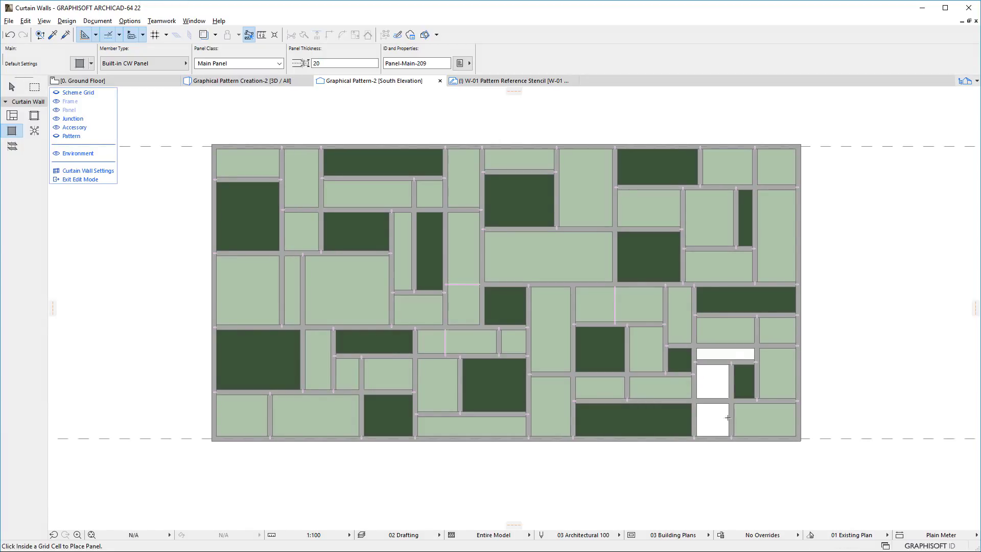
- Fill the three empty right-side cells with light green panels, exit edit mode, and view 3D
left_click(713, 418)
left_click(713, 380)
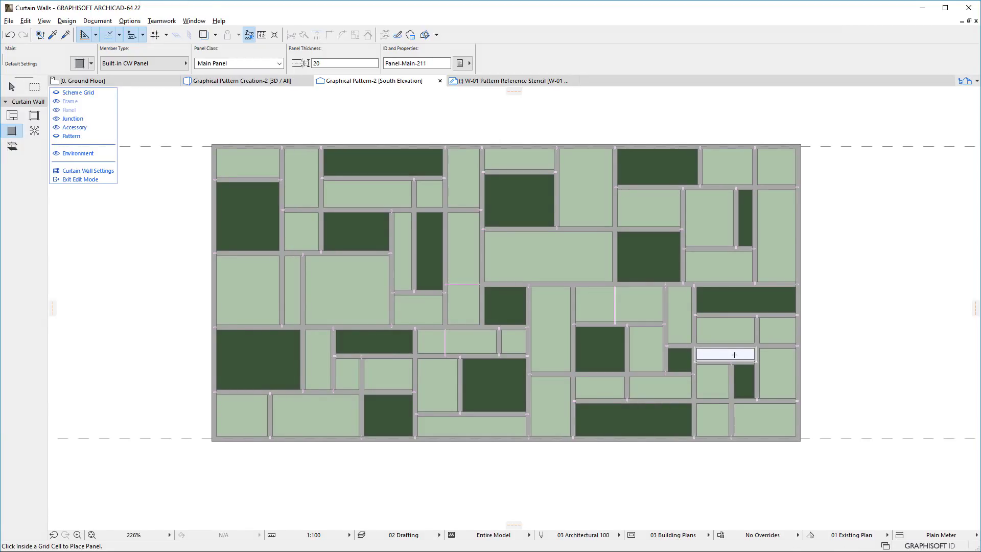
left_click(734, 354)
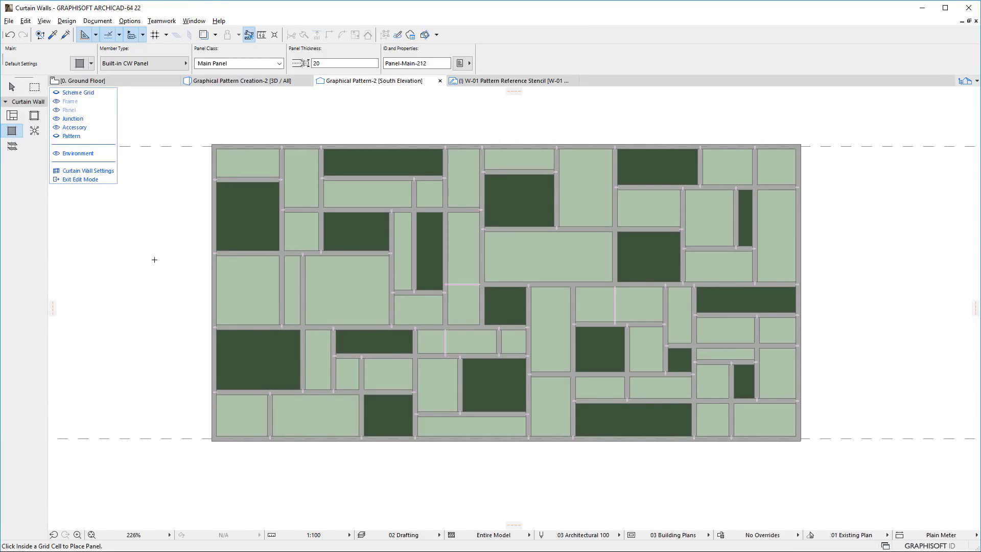
left_click(106, 179)
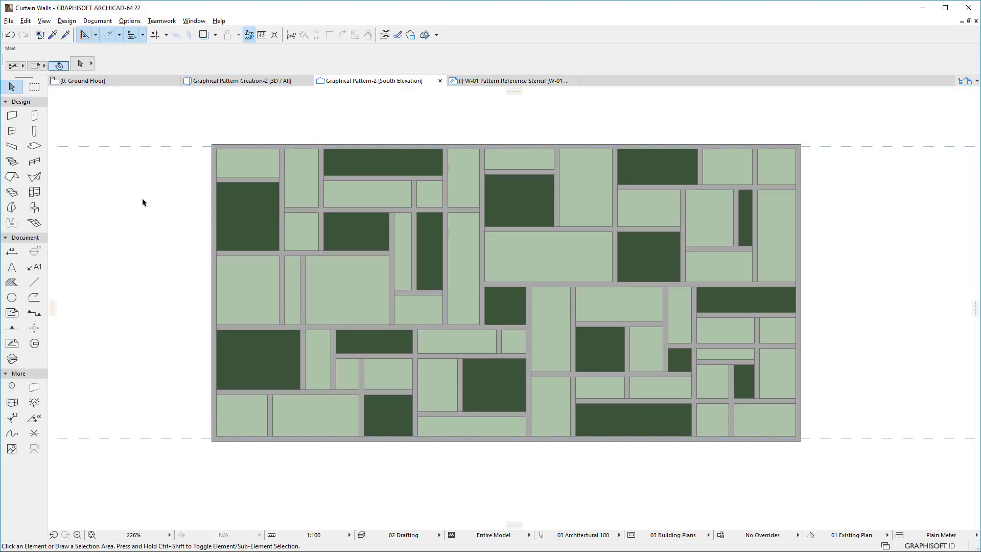
left_click(220, 82)
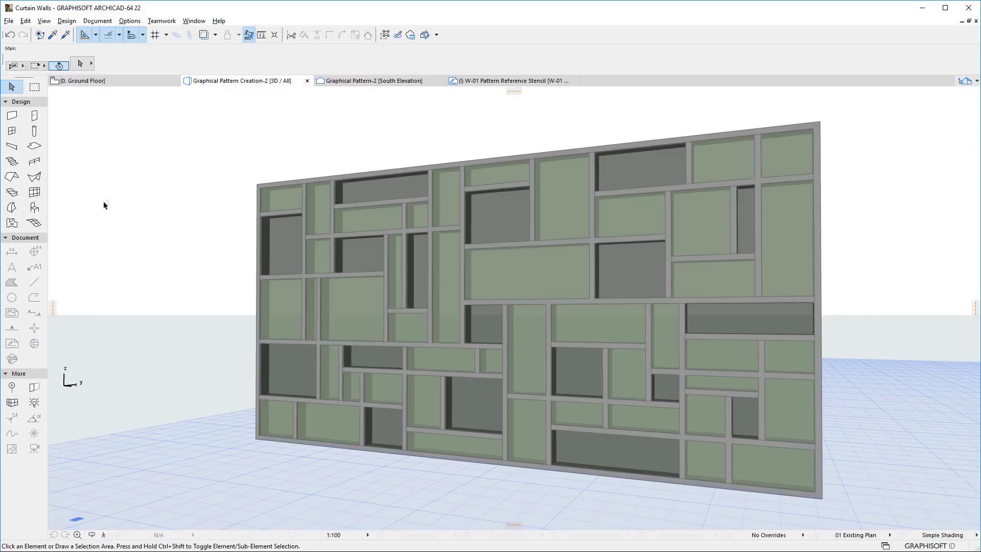